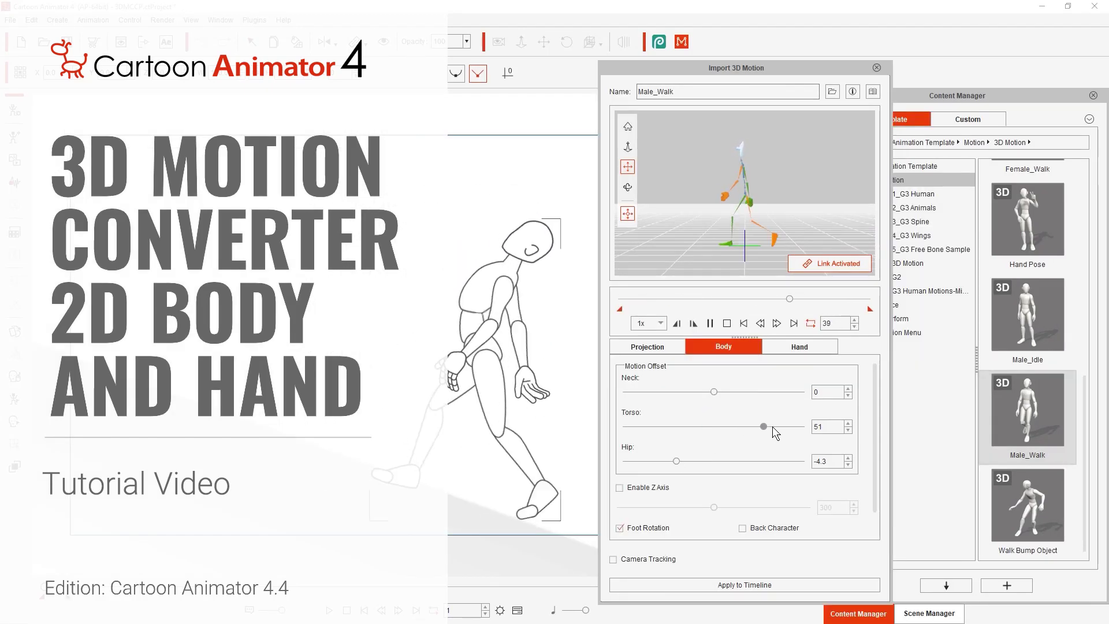
# Reduce the walker's forward torso lean from 51 to -5.
pyautogui.moveTo(766, 427); pyautogui.dragTo(708, 428)
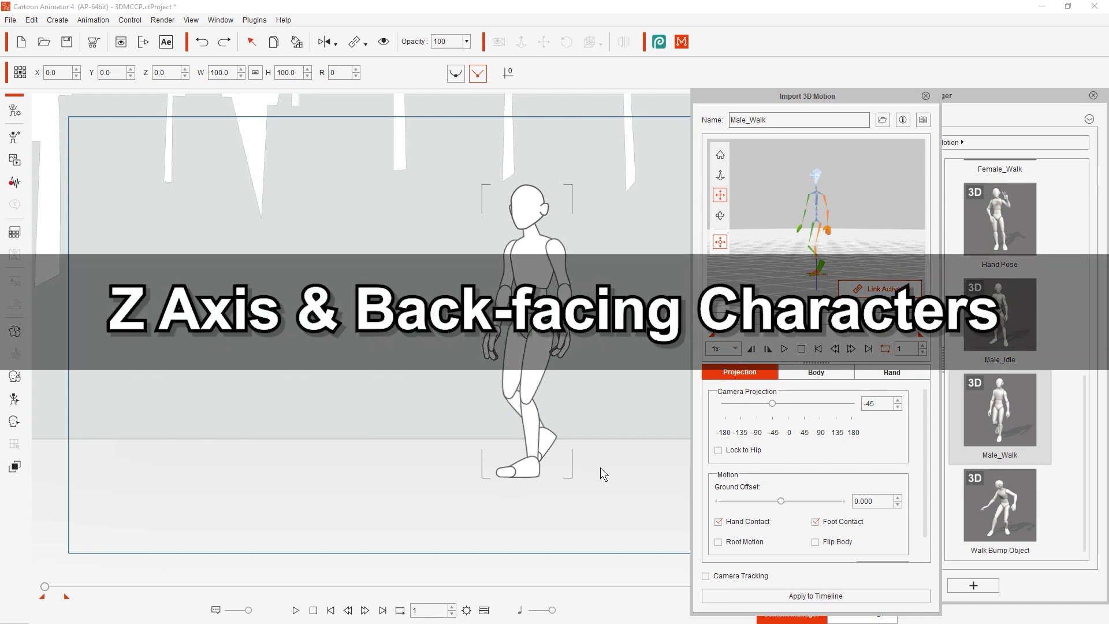
# Play the Male_Walk preview through once, then show the Body settings with Z axis options.
pyautogui.click(785, 348)
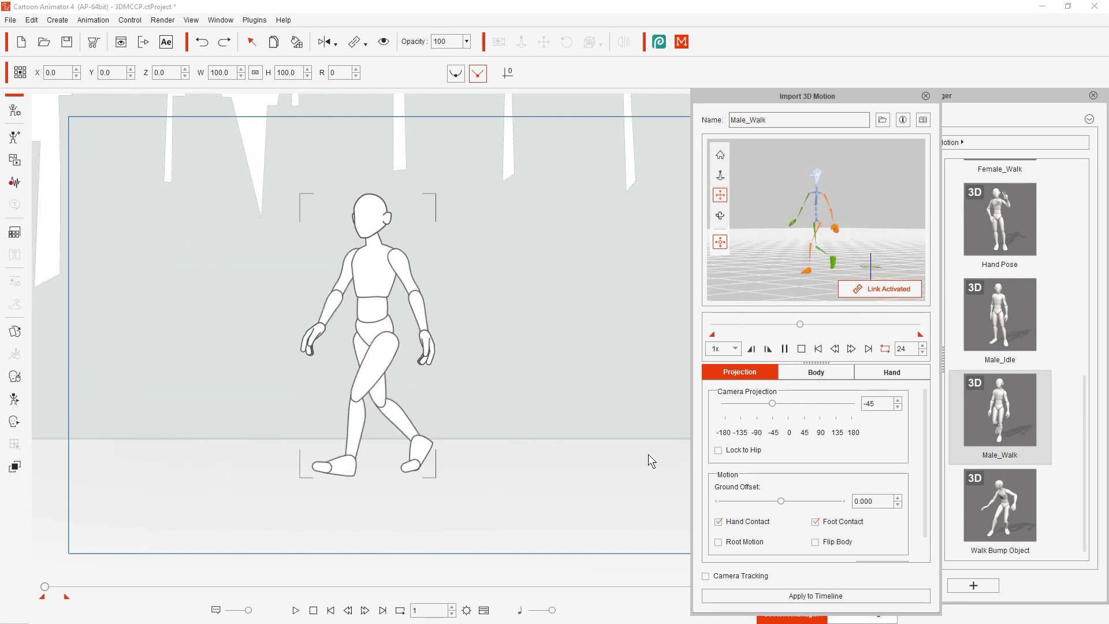
pyautogui.click(802, 349)
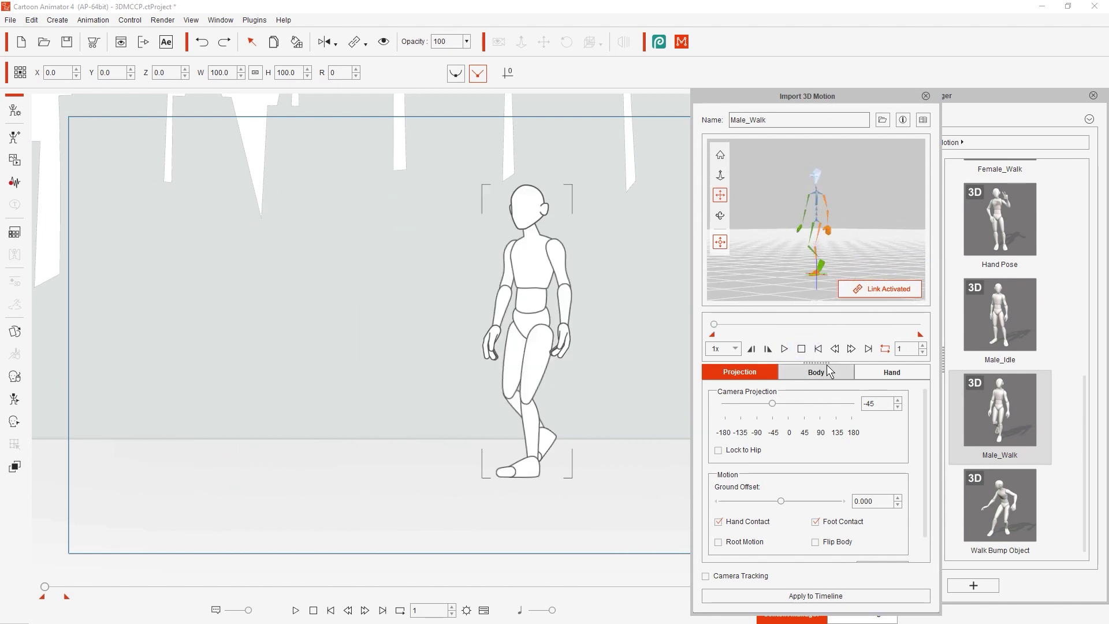
pyautogui.click(833, 370)
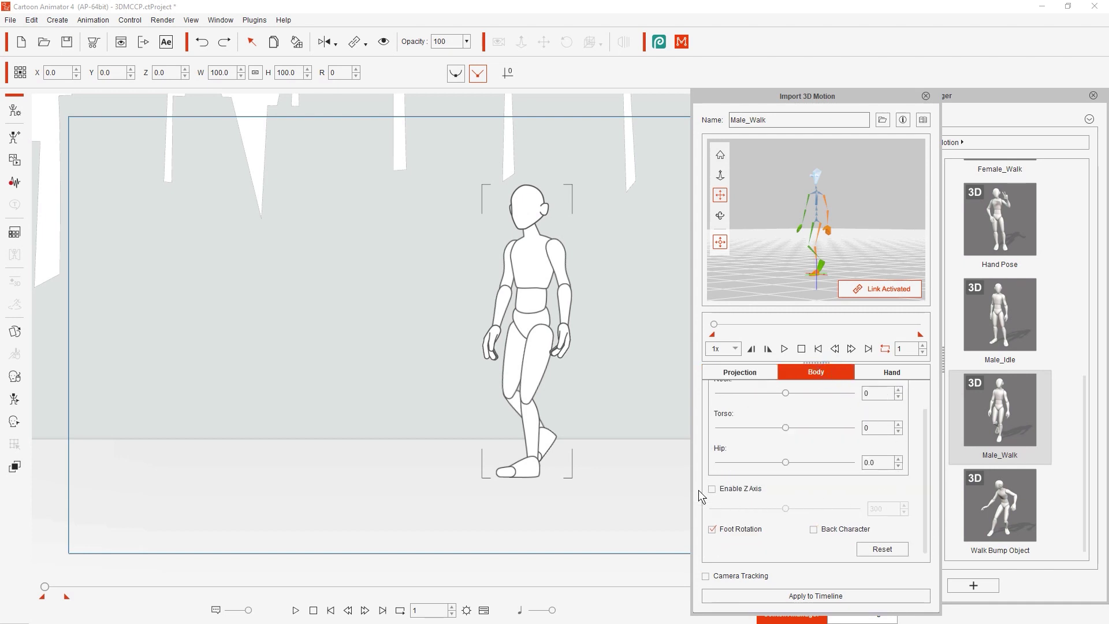
# Enable Z axis depth, preview the walk at 300, then preview it again at 600.
pyautogui.click(730, 489)
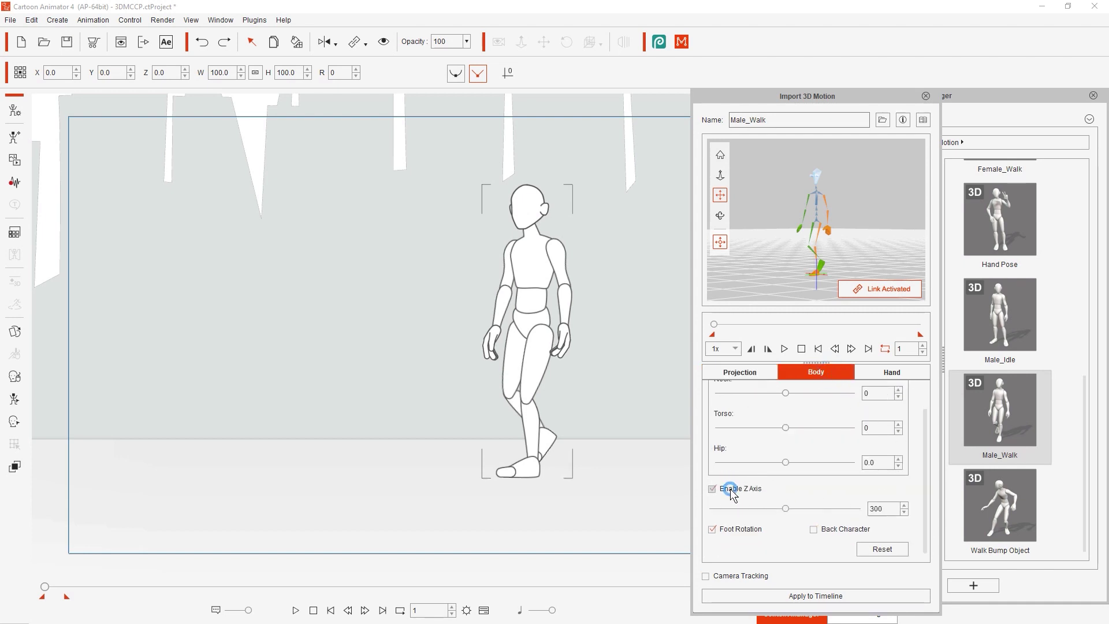
pyautogui.click(785, 349)
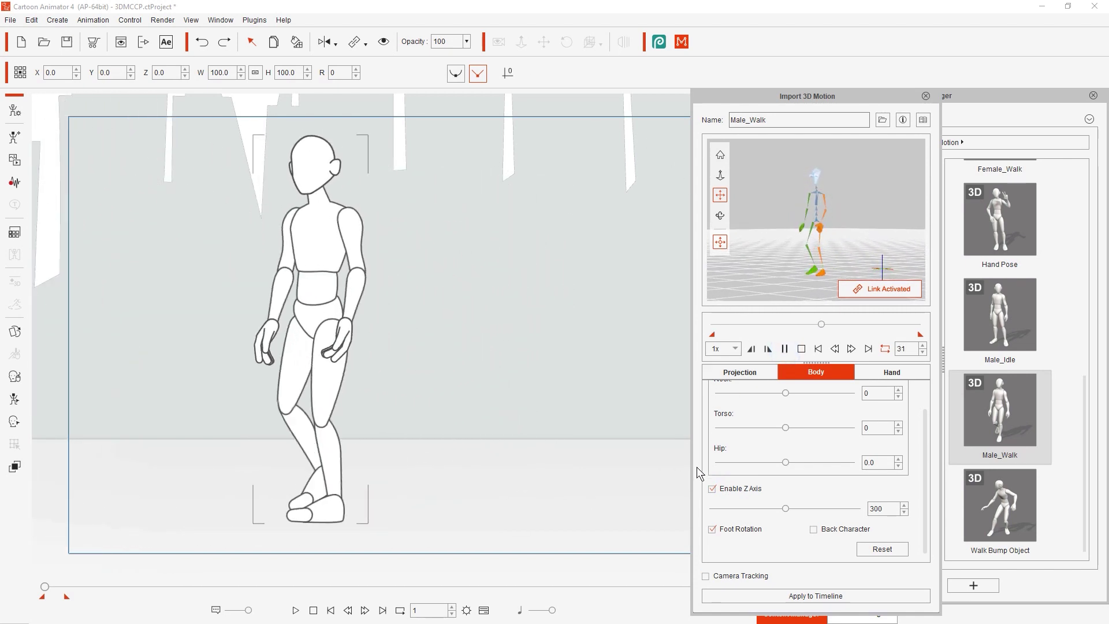
pyautogui.click(802, 349)
pyautogui.moveTo(786, 508); pyautogui.dragTo(884, 508)
pyautogui.click(783, 349)
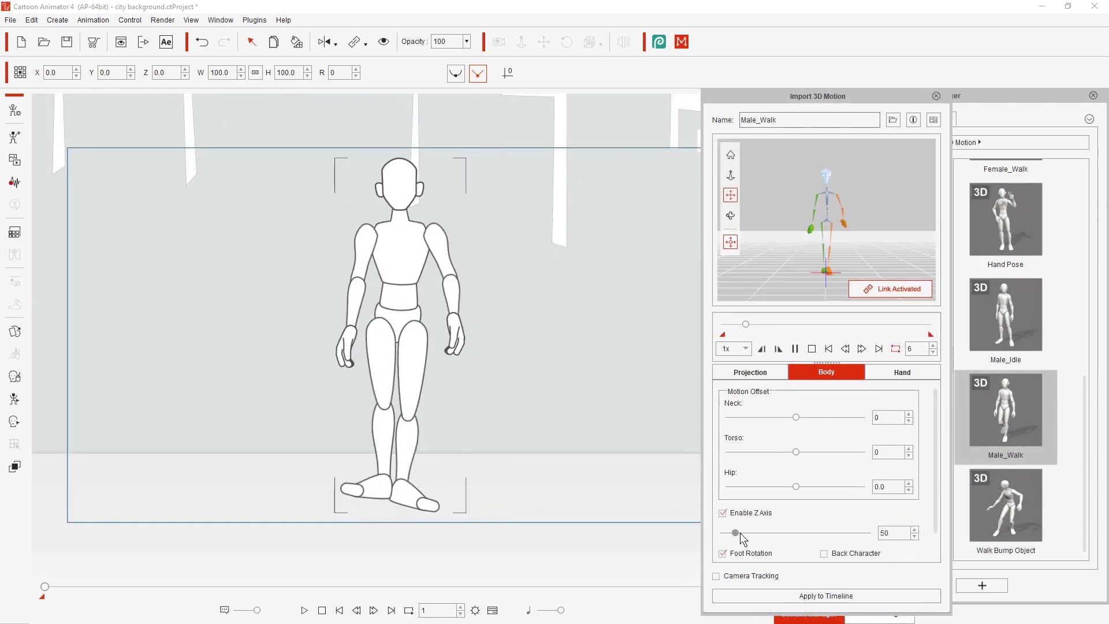
# Raise the Z axis depth from low to 600 during playback, then close the converter.
pyautogui.moveTo(735, 533); pyautogui.dragTo(788, 533)
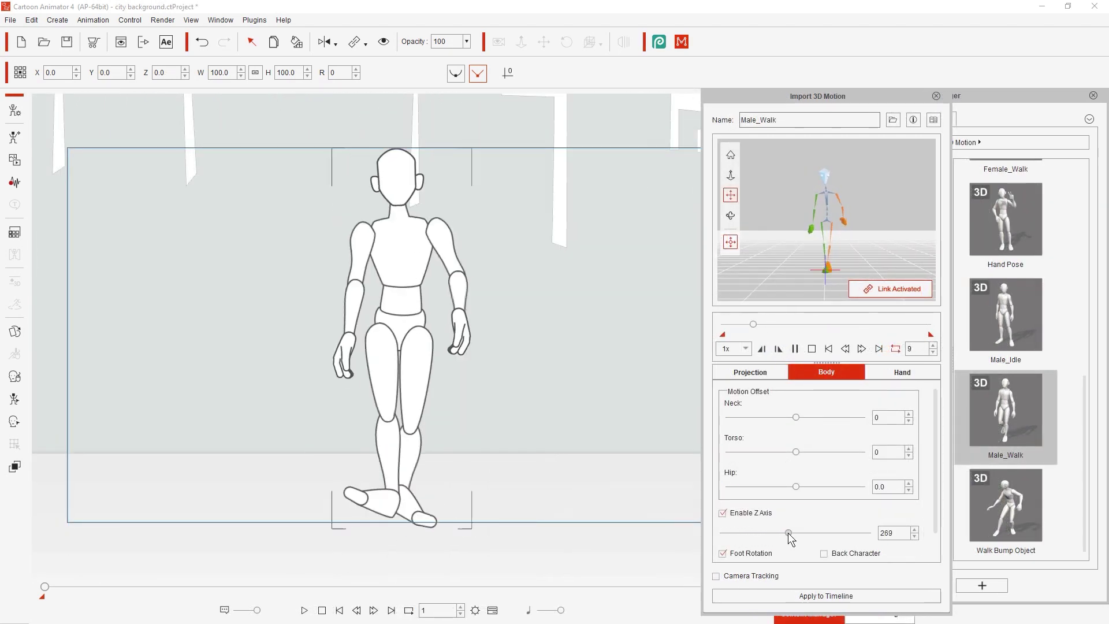
pyautogui.moveTo(788, 533); pyautogui.dragTo(869, 532)
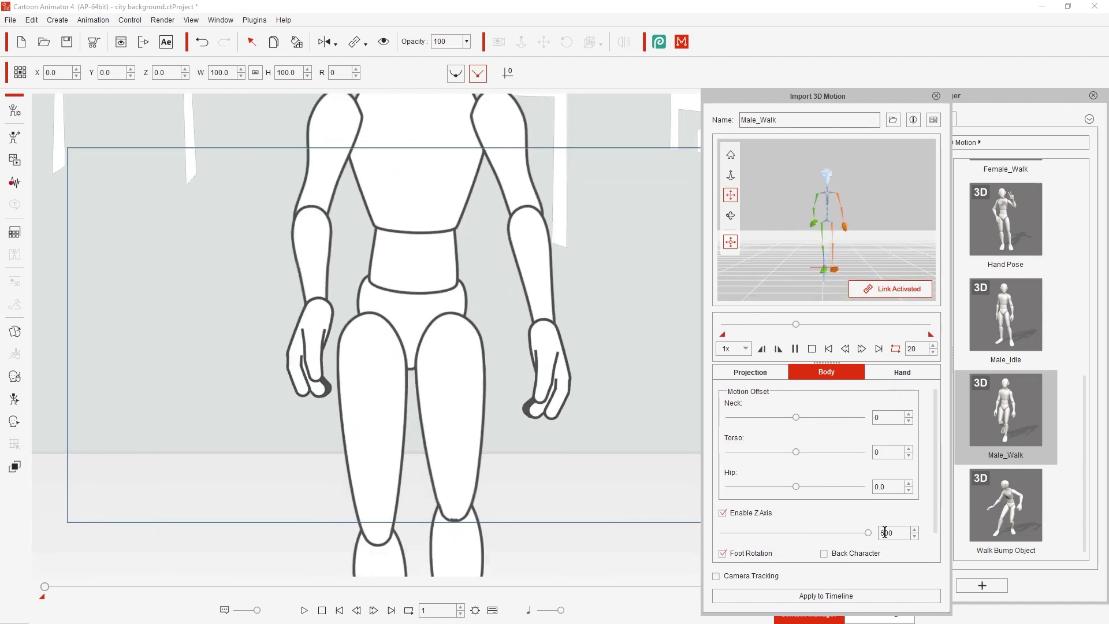
pyautogui.click(936, 96)
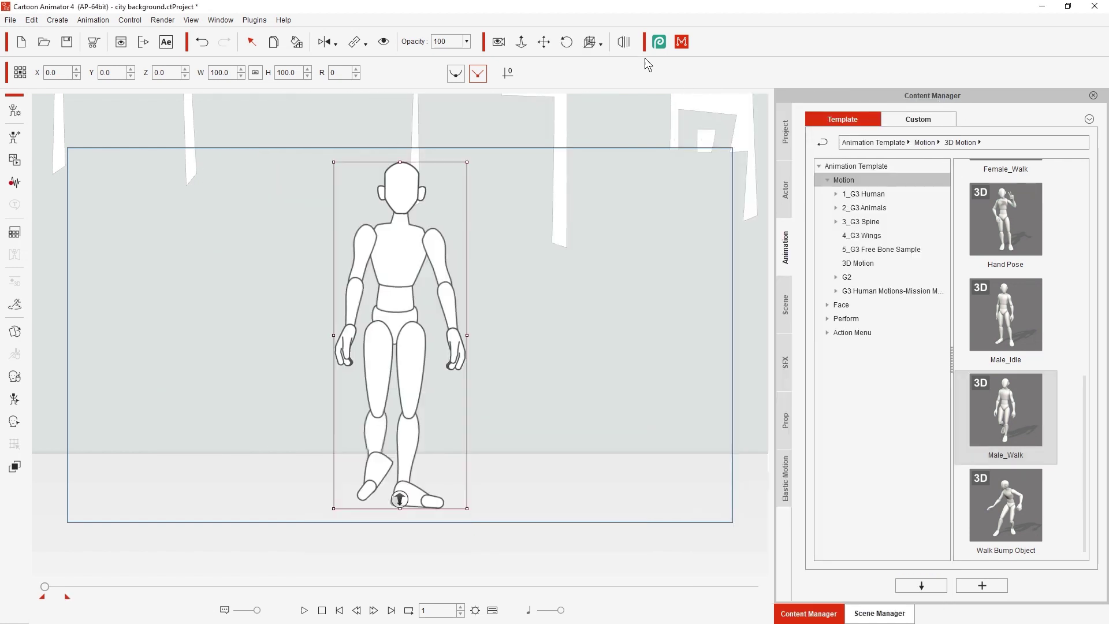
# Switch to 3D view, orbit to an angle, and scrub to watch the walker travel in depth.
pyautogui.click(627, 44)
pyautogui.moveTo(604, 180); pyautogui.dragTo(574, 288)
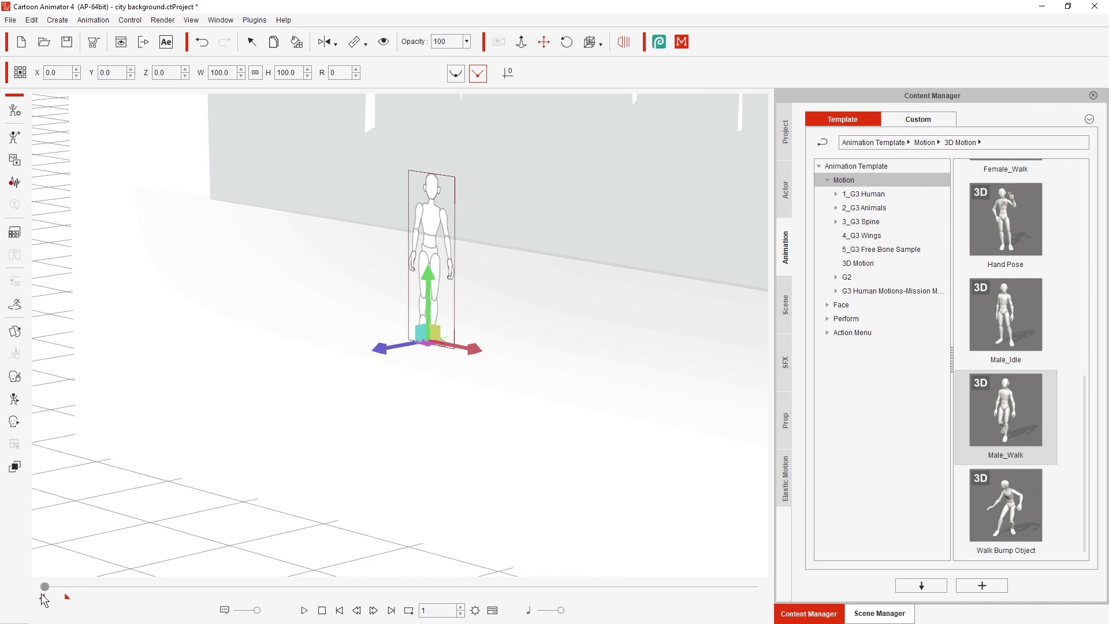
pyautogui.moveTo(43, 587)
pyautogui.mouseDown()
pyautogui.moveTo(63, 587)
pyautogui.moveTo(43, 587)
pyautogui.mouseUp()
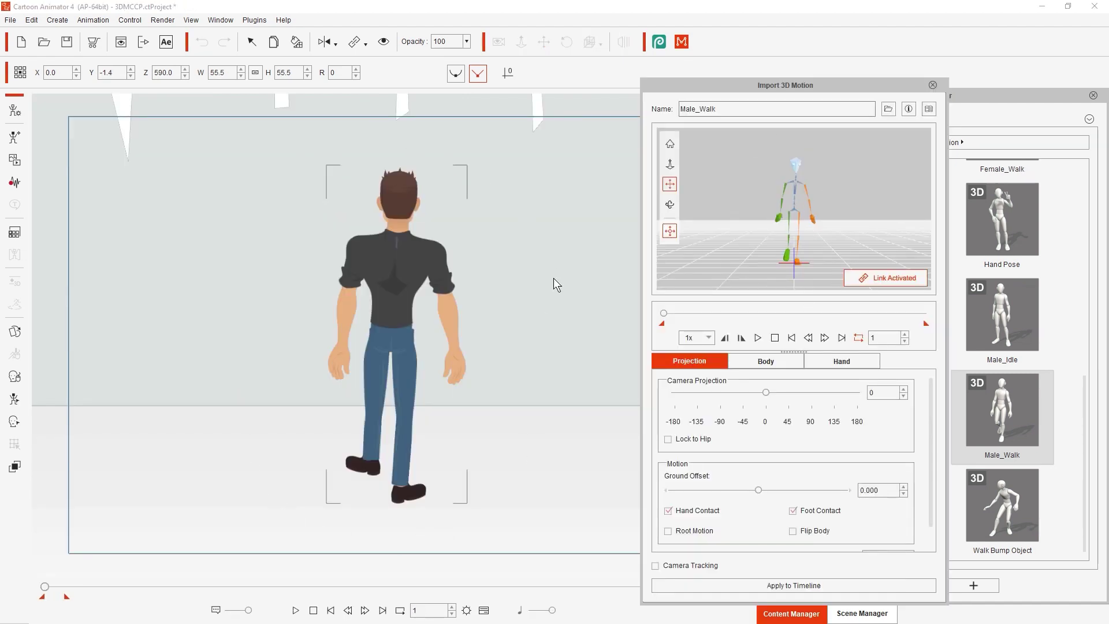
# Preview the back-facing man's walk, then swing the camera projection to 180.
pyautogui.click(757, 339)
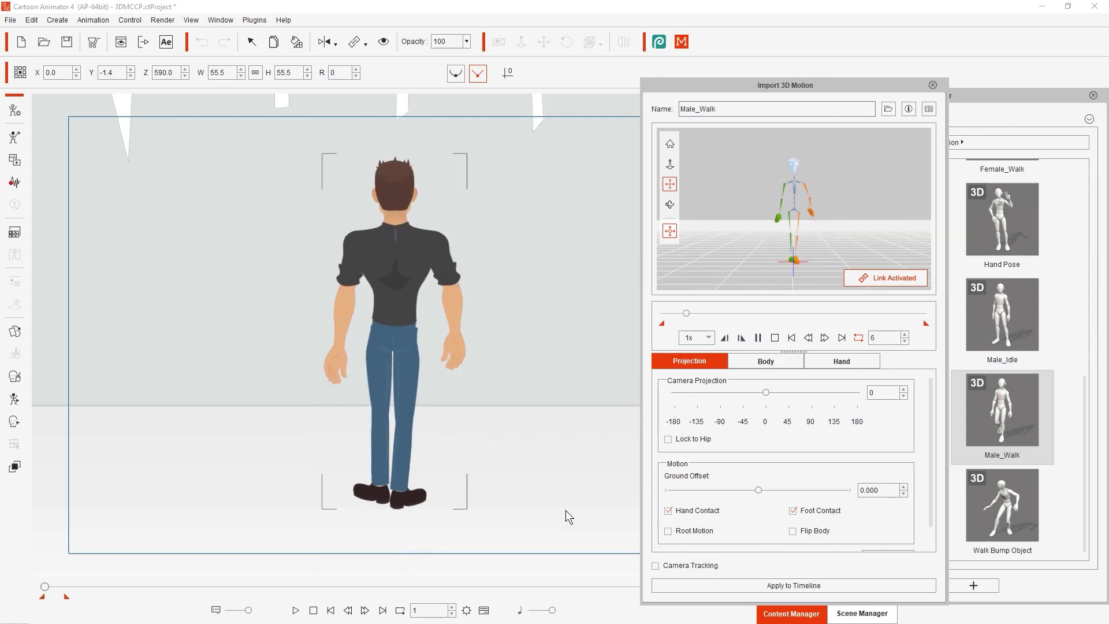
pyautogui.click(774, 338)
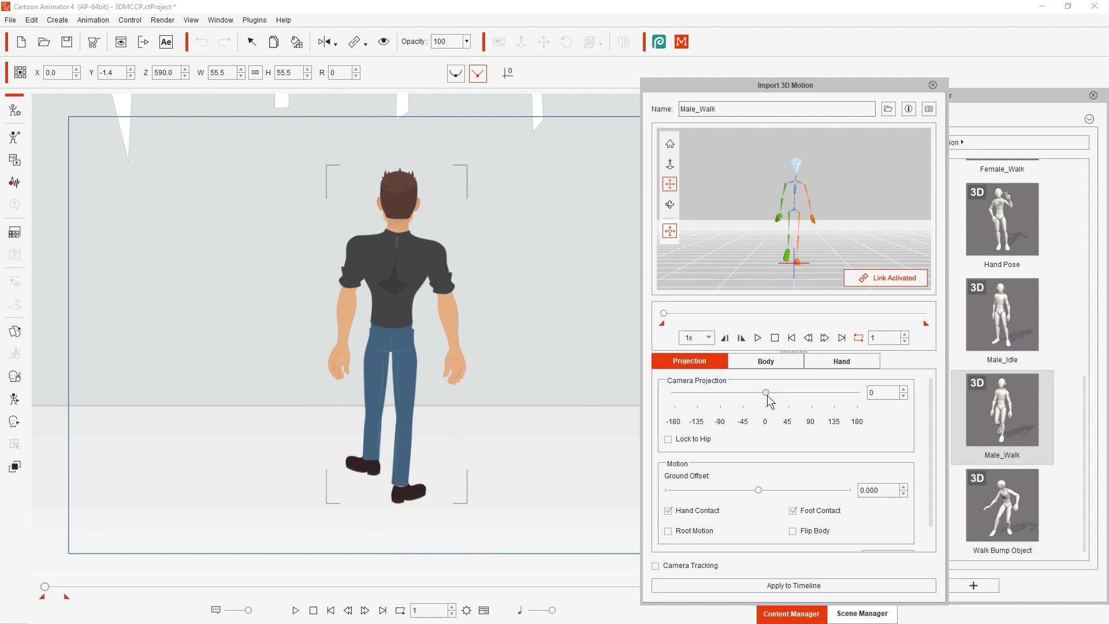
pyautogui.moveTo(767, 394); pyautogui.dragTo(863, 392)
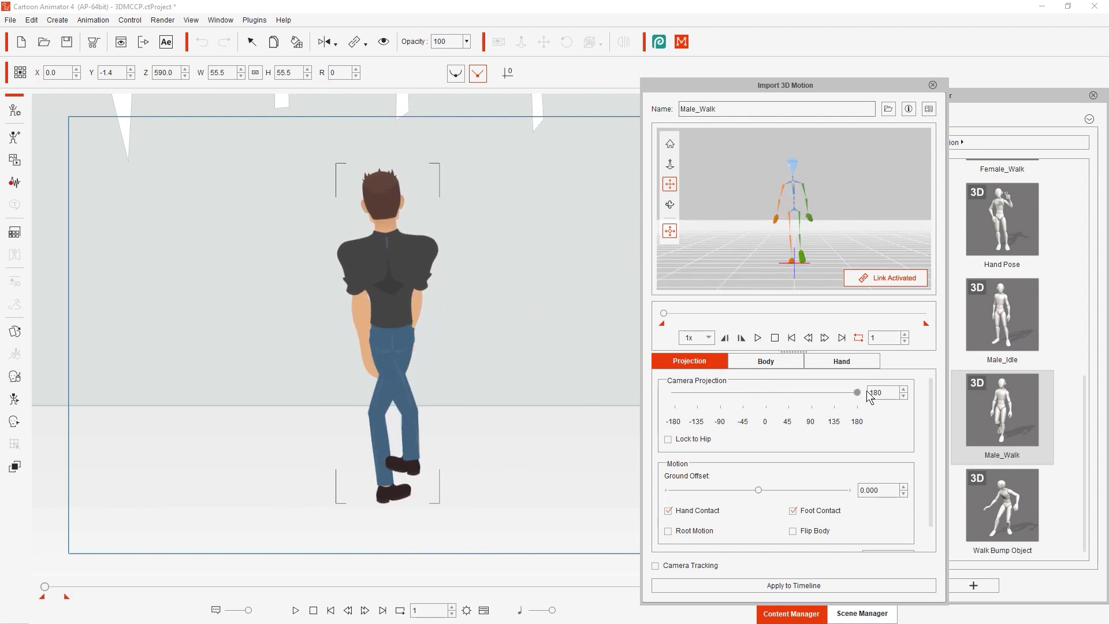
# Preview the rotated walk, turn on Back Character, and replay the man walking away.
pyautogui.click(759, 338)
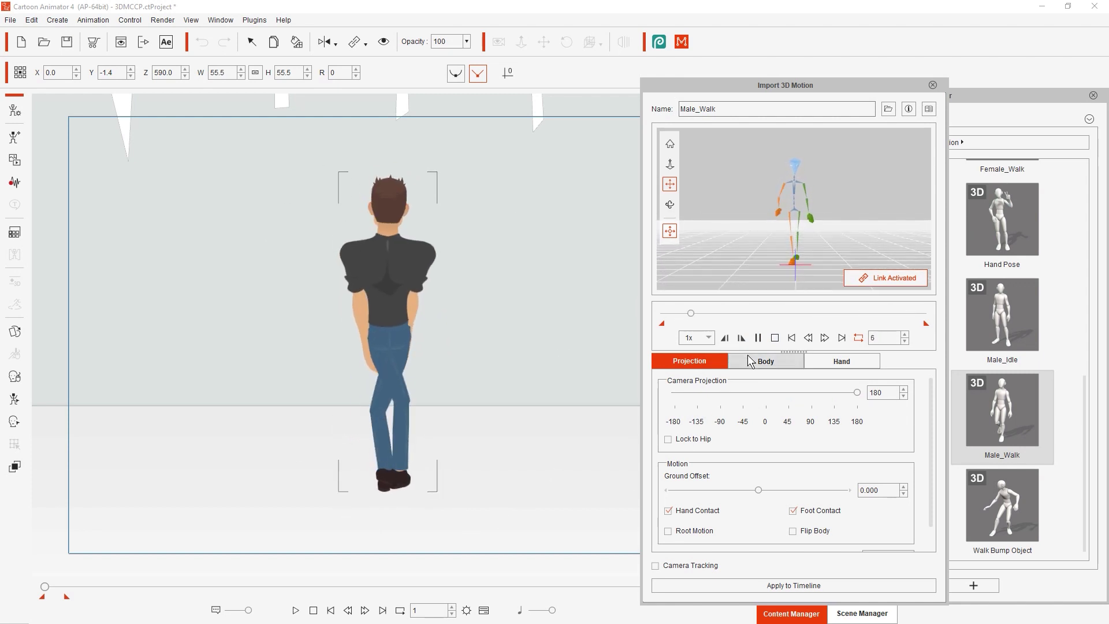
pyautogui.click(775, 339)
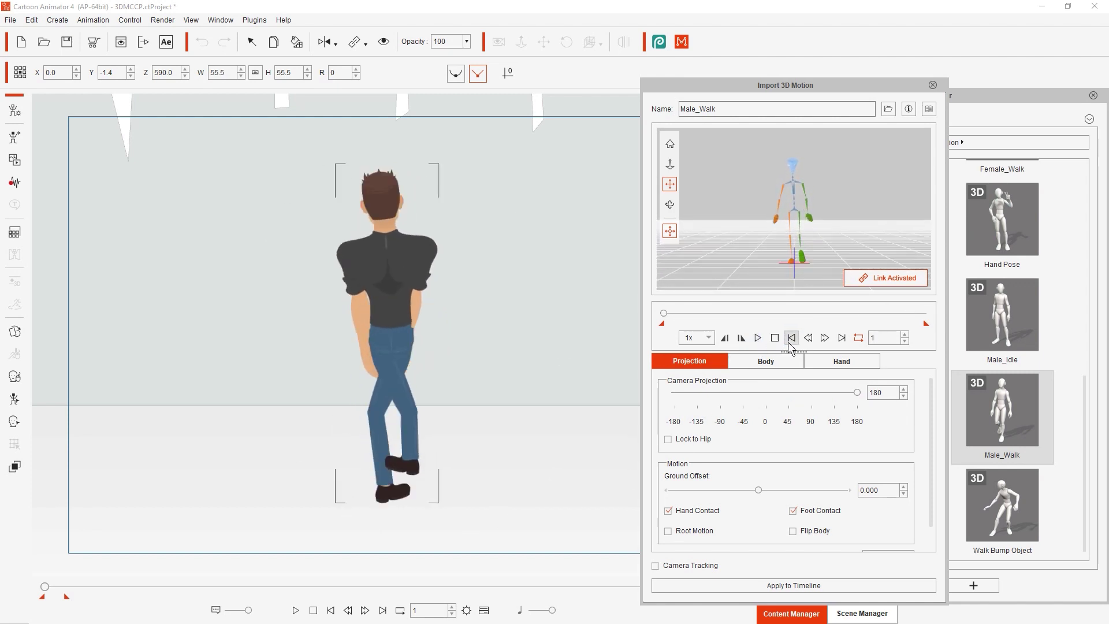
pyautogui.click(737, 355)
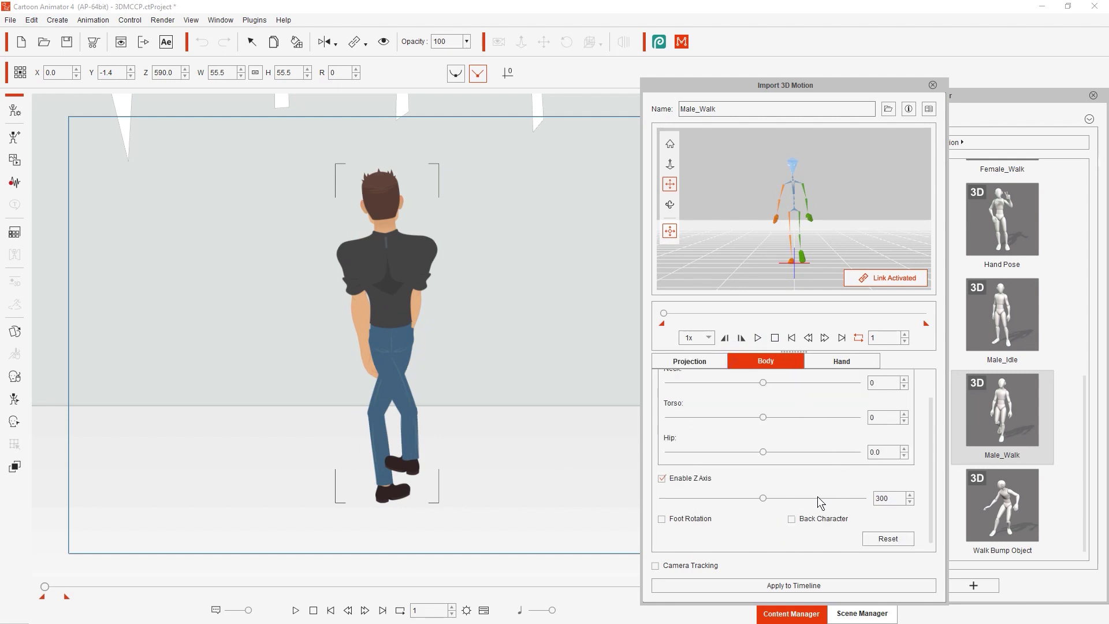
pyautogui.click(794, 520)
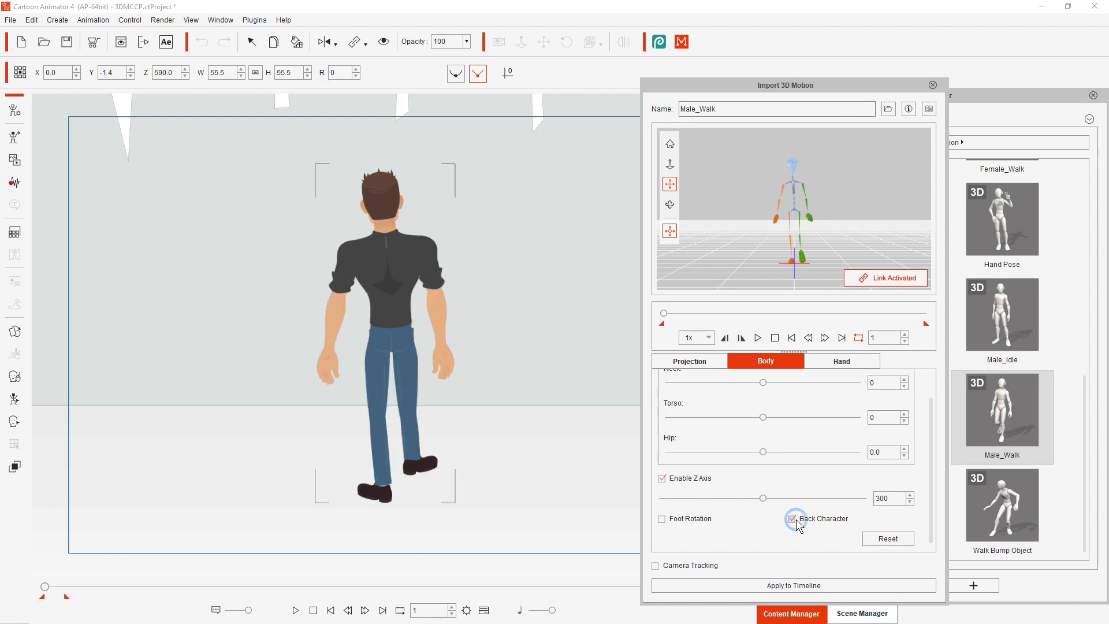
pyautogui.click(757, 338)
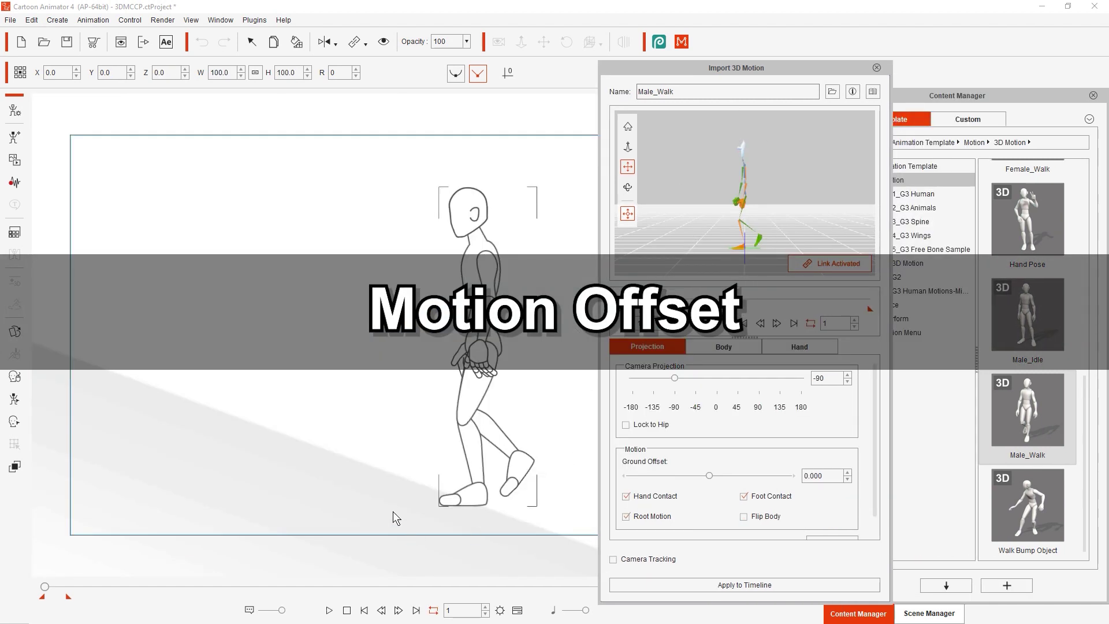
# Preview Male_Walk on the side-view mannequin and show the Body Motion Offset settings.
pyautogui.click(708, 324)
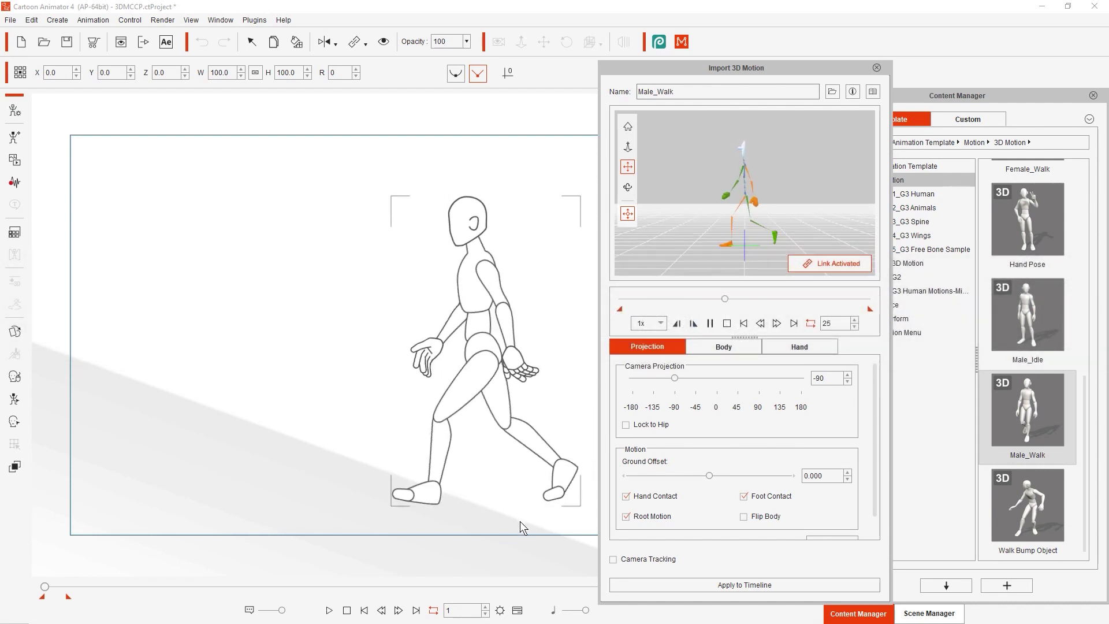
pyautogui.click(720, 347)
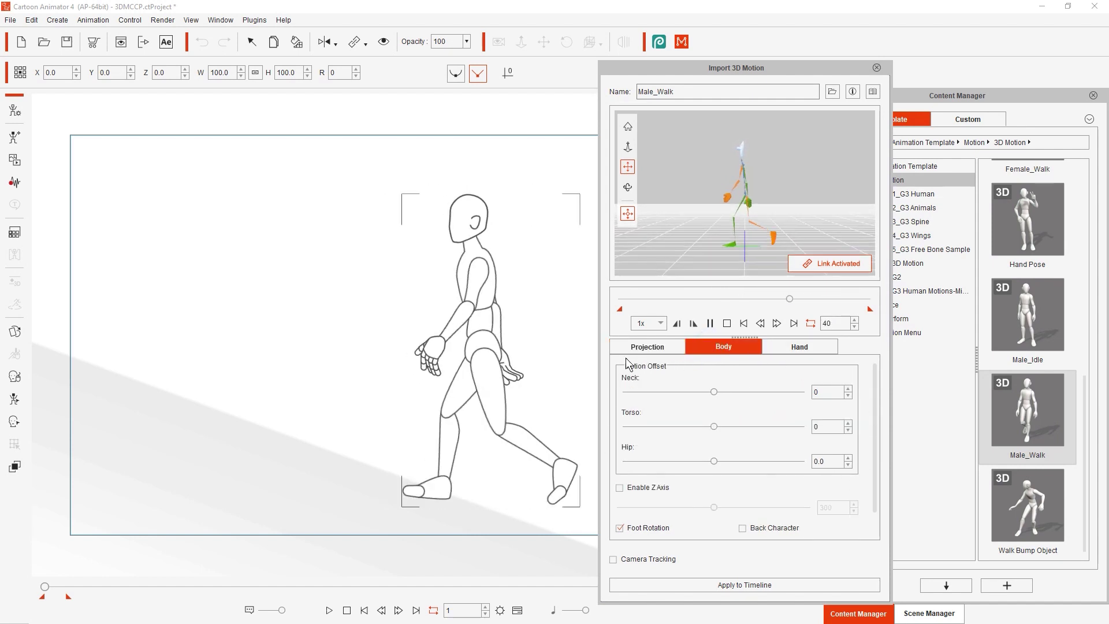
# Set the walk's motion offsets to hip -4.3, torso -5 and neck 16.
pyautogui.moveTo(714, 462)
pyautogui.mouseDown()
pyautogui.moveTo(739, 462)
pyautogui.moveTo(678, 461)
pyautogui.mouseUp()
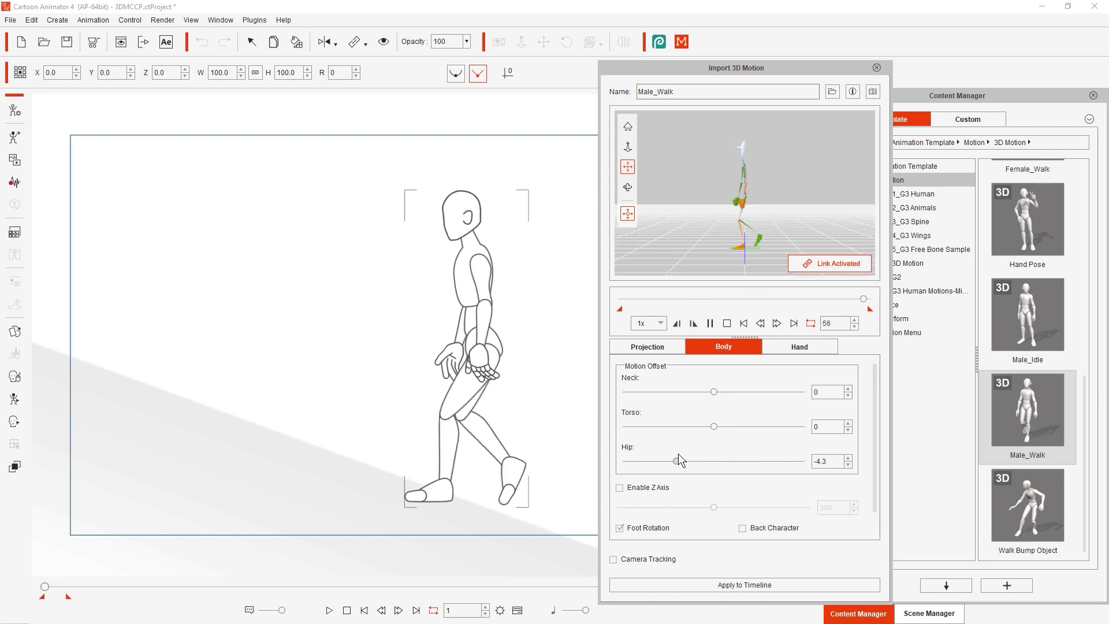
pyautogui.moveTo(715, 425)
pyautogui.mouseDown()
pyautogui.moveTo(761, 427)
pyautogui.moveTo(698, 431)
pyautogui.moveTo(712, 433)
pyautogui.mouseUp()
pyautogui.moveTo(715, 392)
pyautogui.mouseDown()
pyautogui.moveTo(694, 394)
pyautogui.moveTo(729, 393)
pyautogui.mouseUp()
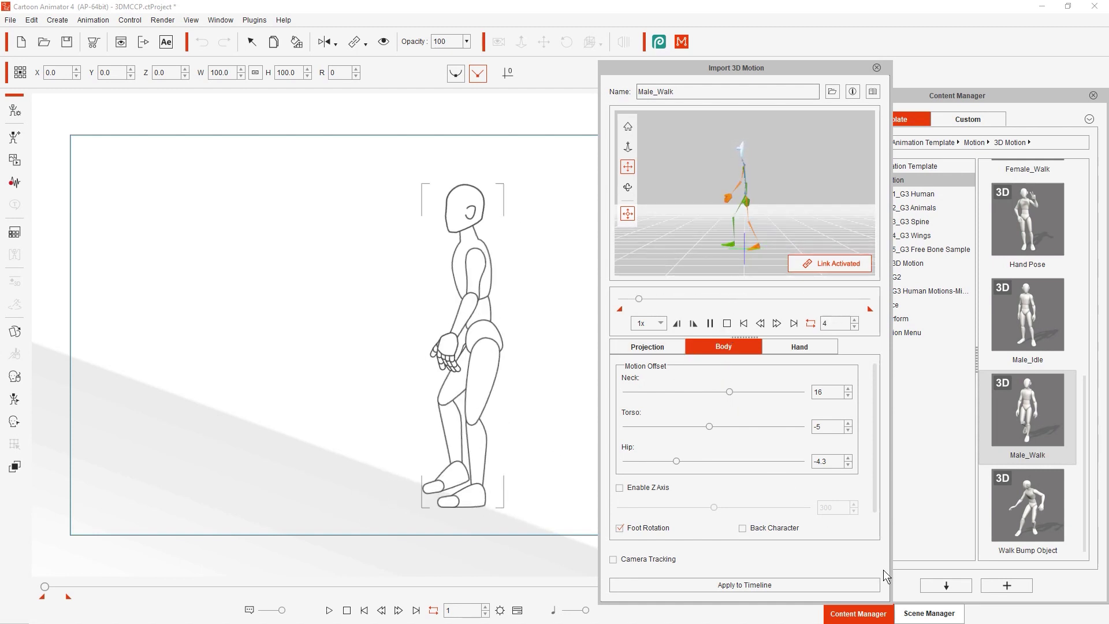
# Apply the walk, shrink the figure in depth, end it upper-left on the slope, and replay.
pyautogui.click(792, 585)
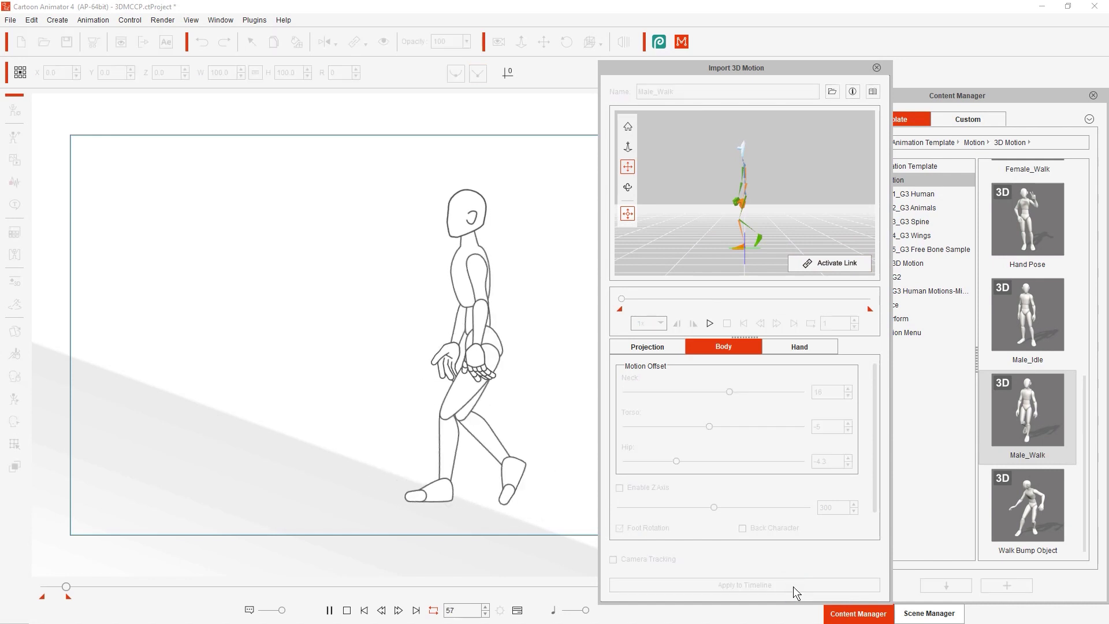
pyautogui.click(364, 610)
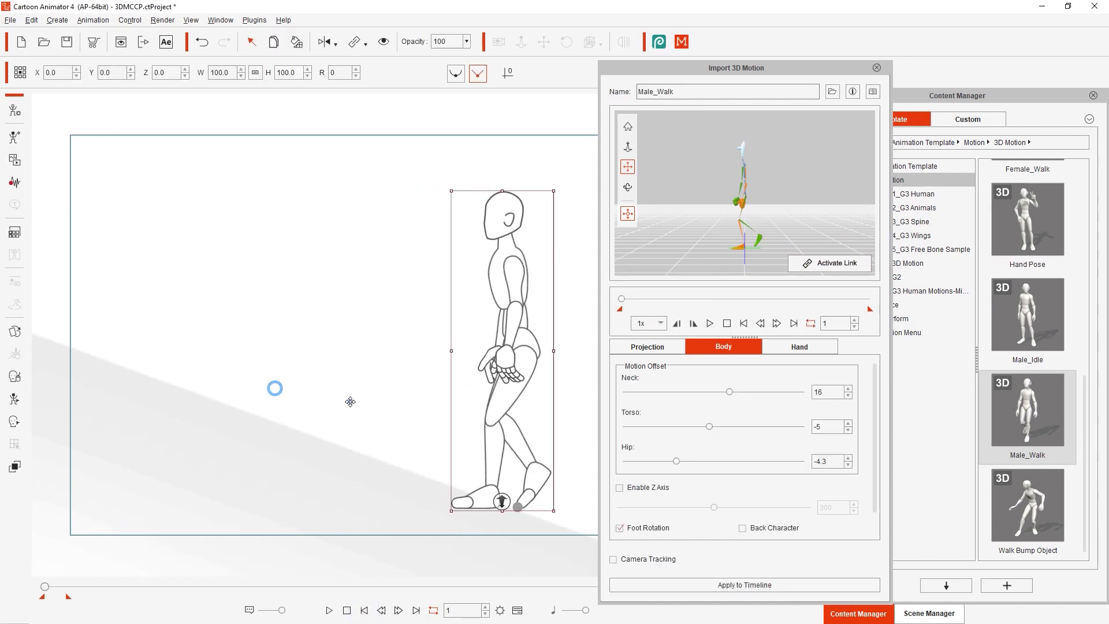
pyautogui.moveTo(275, 387); pyautogui.dragTo(319, 501)
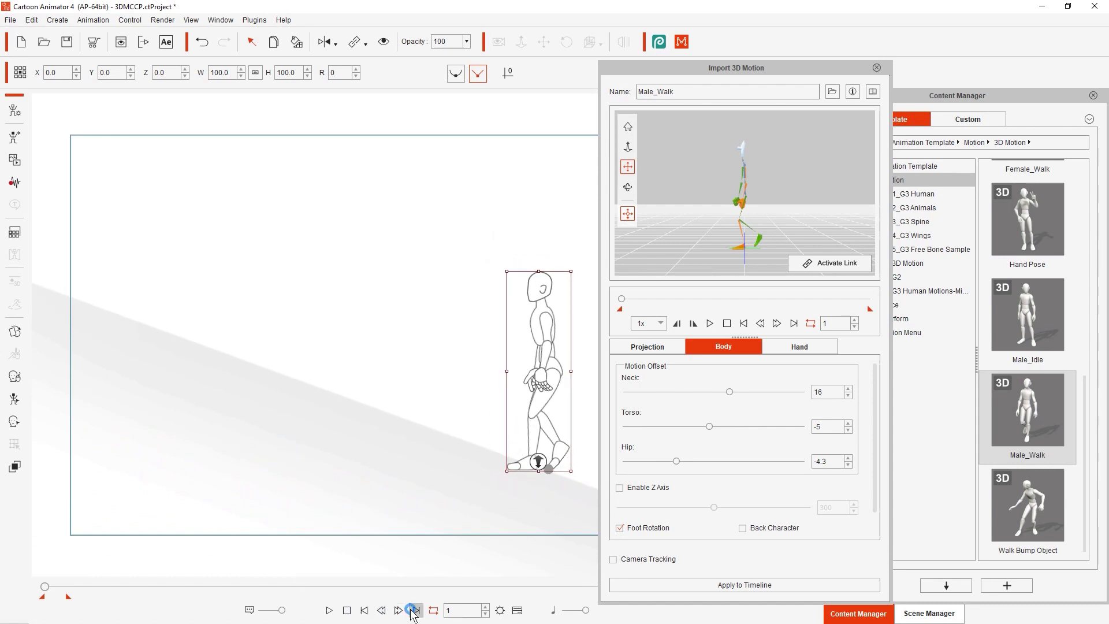
pyautogui.moveTo(535, 422); pyautogui.dragTo(230, 311)
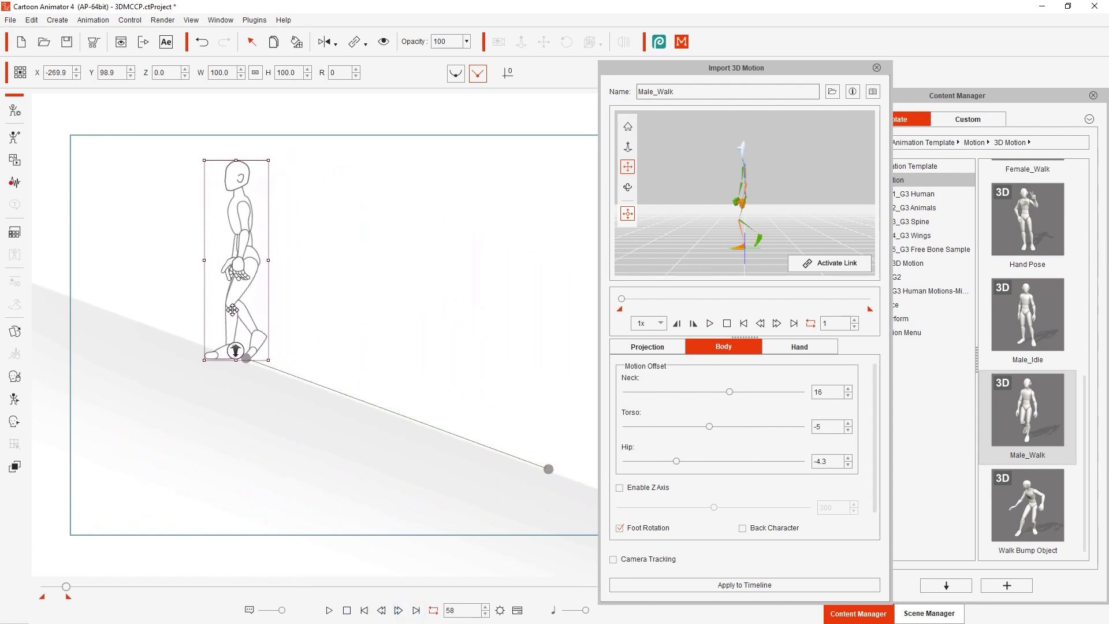
pyautogui.click(364, 611)
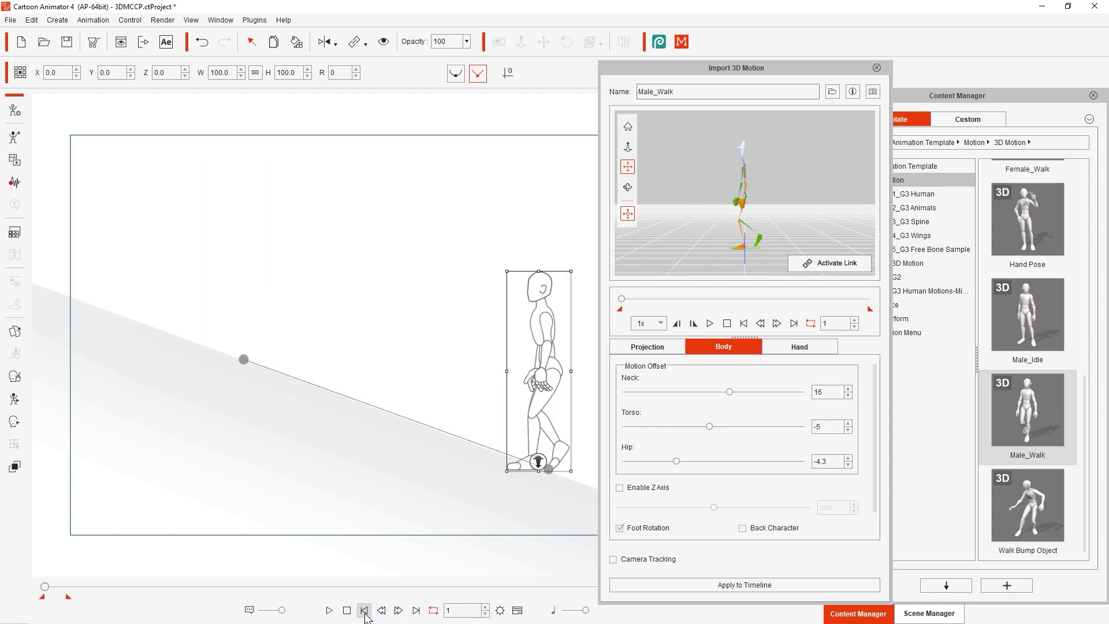
pyautogui.click(330, 612)
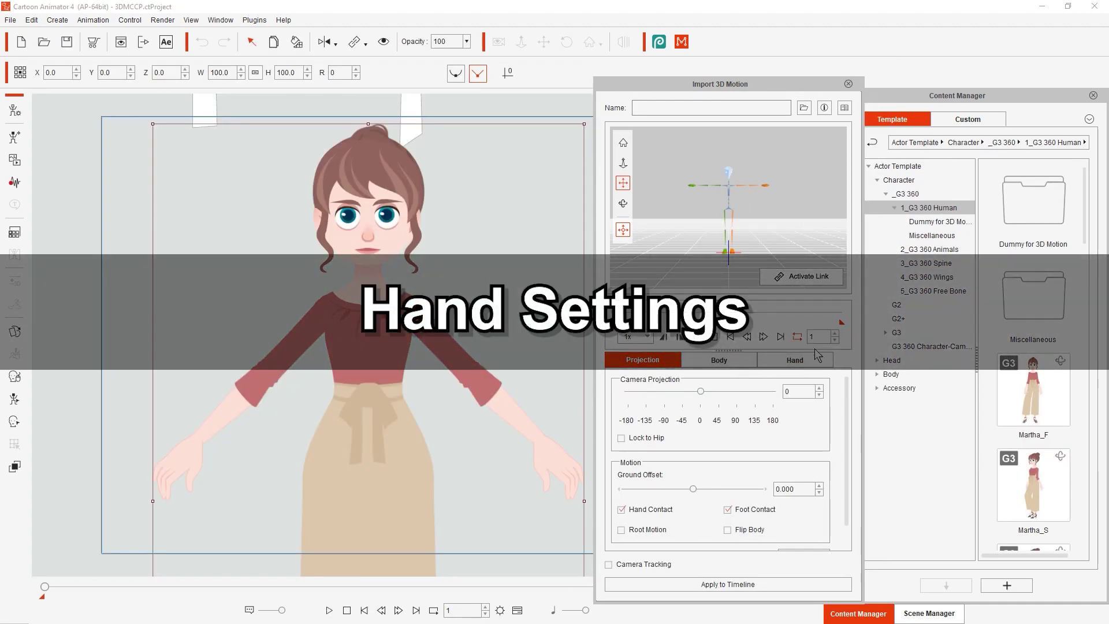
# Review the Hand tab settings, then close the Import 3D Motion window.
pyautogui.click(795, 359)
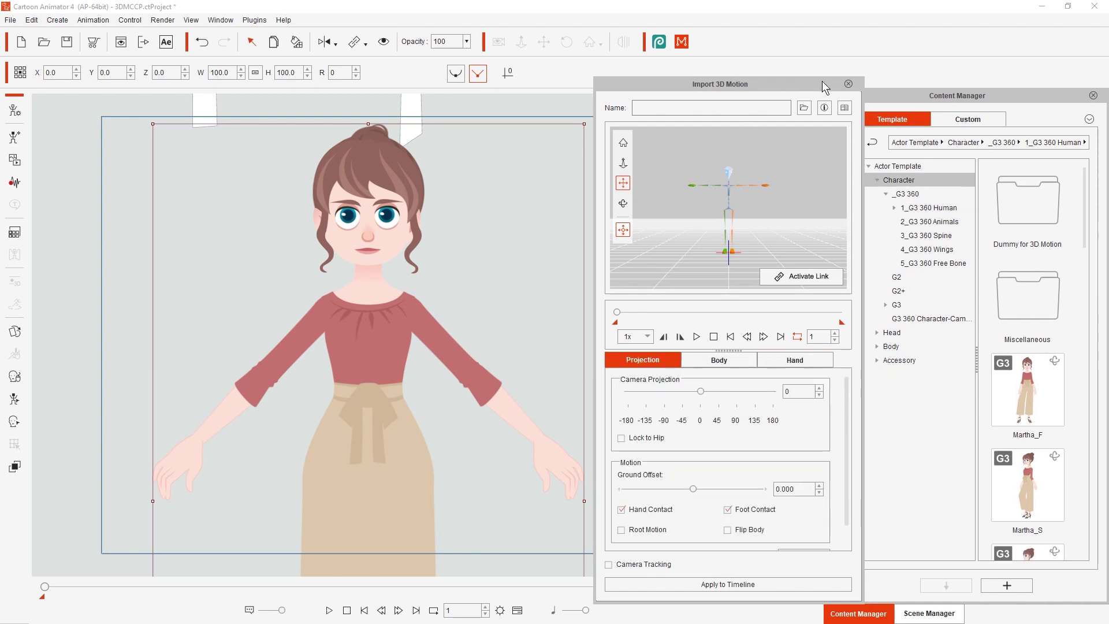
pyautogui.click(850, 84)
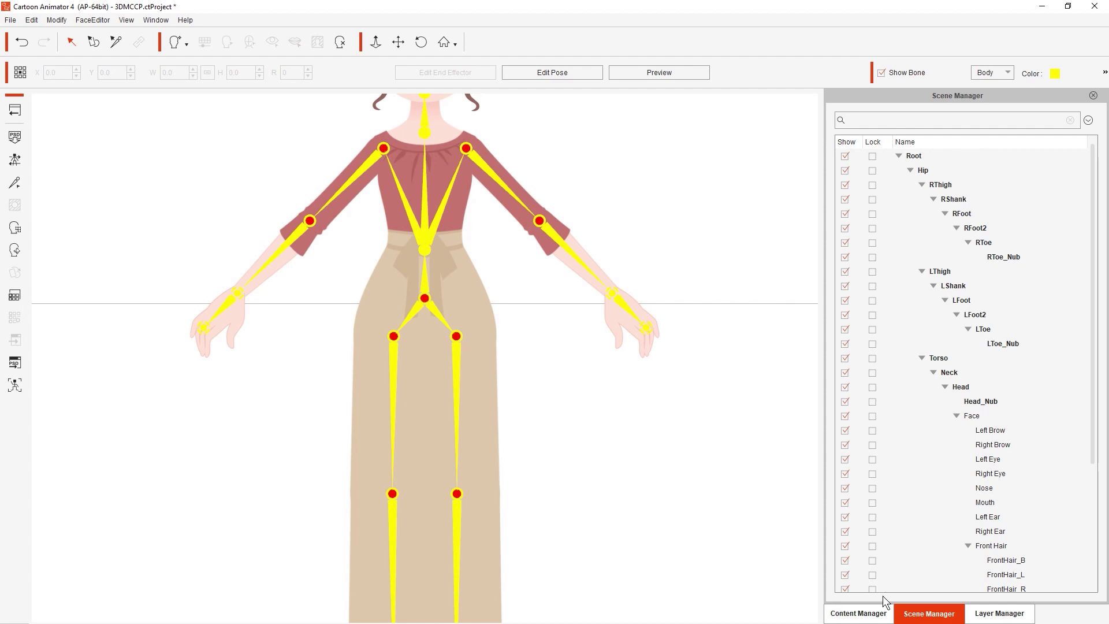
# Apply the G3 360 Human 'Martha_palm down' bone hands from the Body Hands library.
pyautogui.click(870, 613)
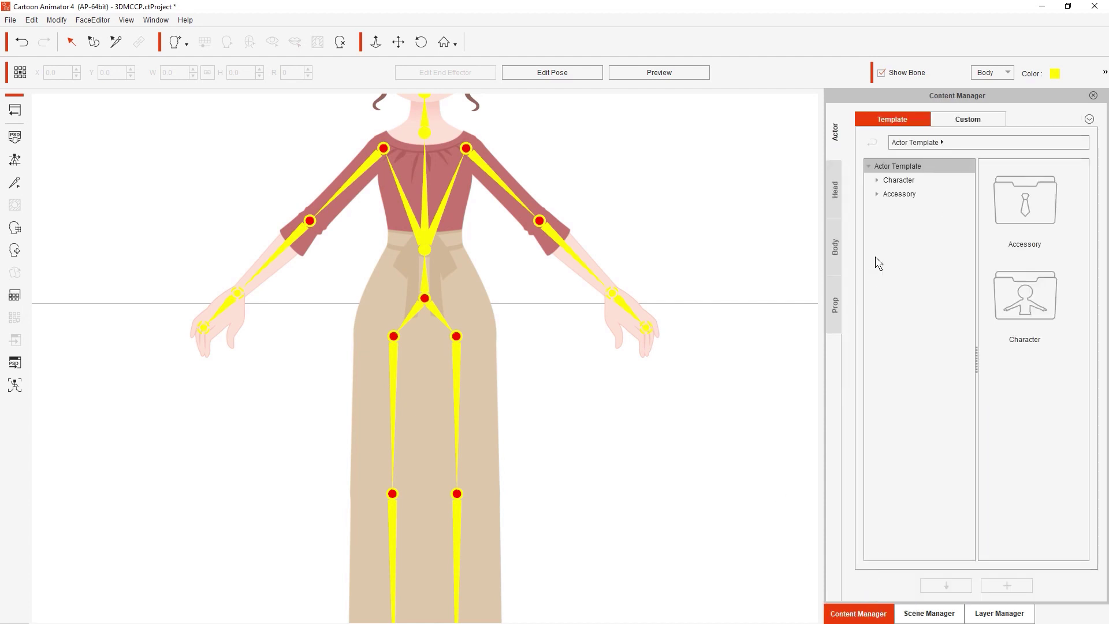
pyautogui.click(835, 251)
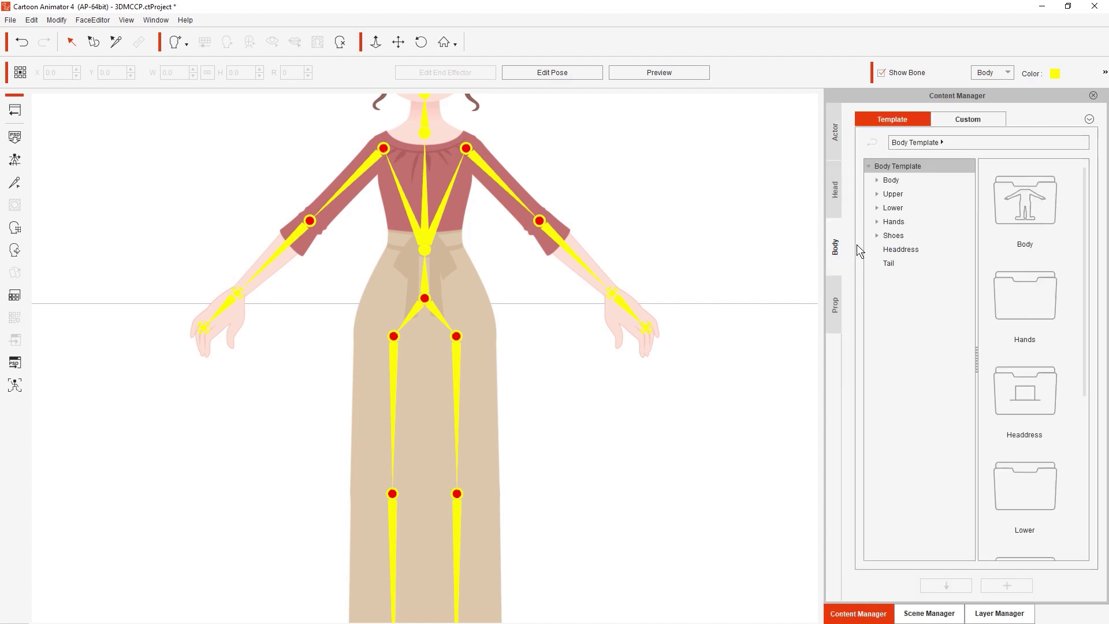
pyautogui.click(877, 222)
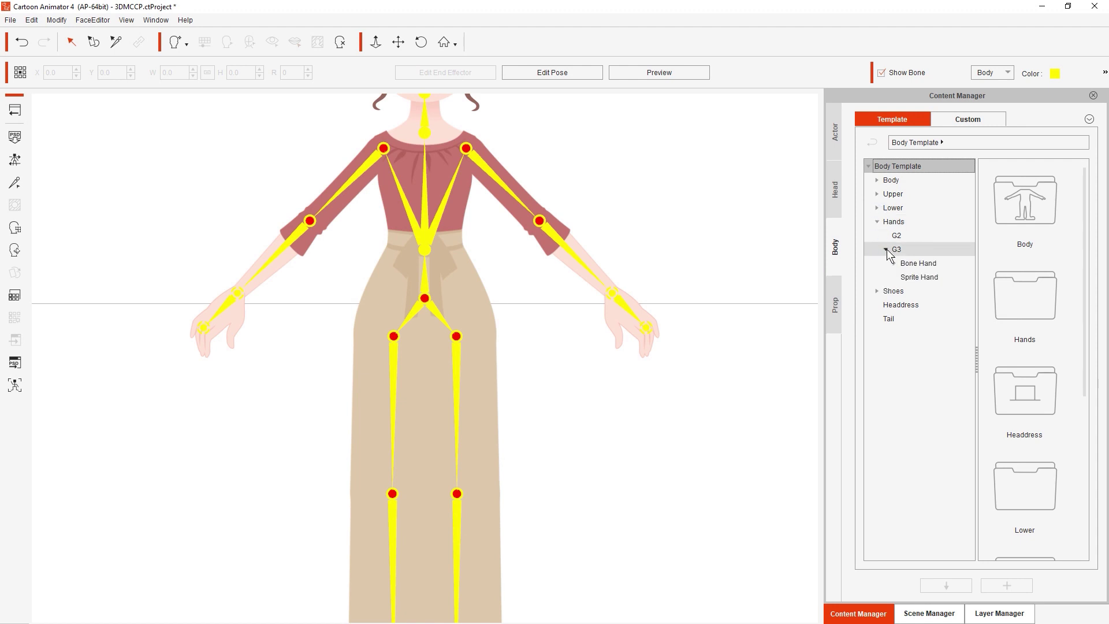
pyautogui.click(918, 262)
pyautogui.doubleClick(1025, 204)
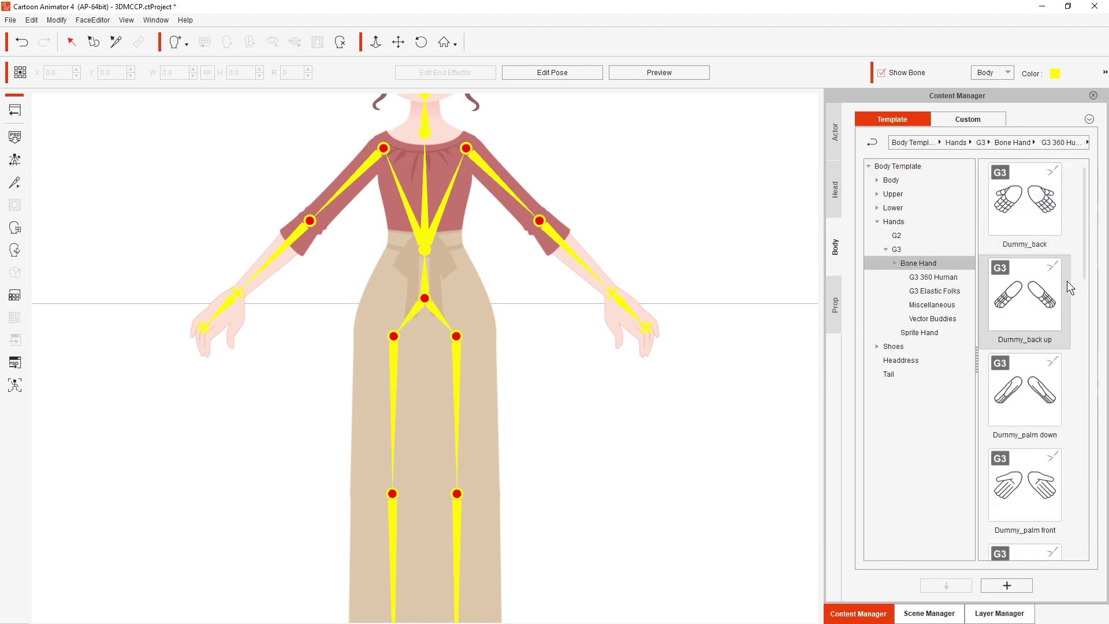
pyautogui.scroll(-3, 1067, 284)
pyautogui.scroll(-2, 1068, 283)
pyautogui.doubleClick(1038, 366)
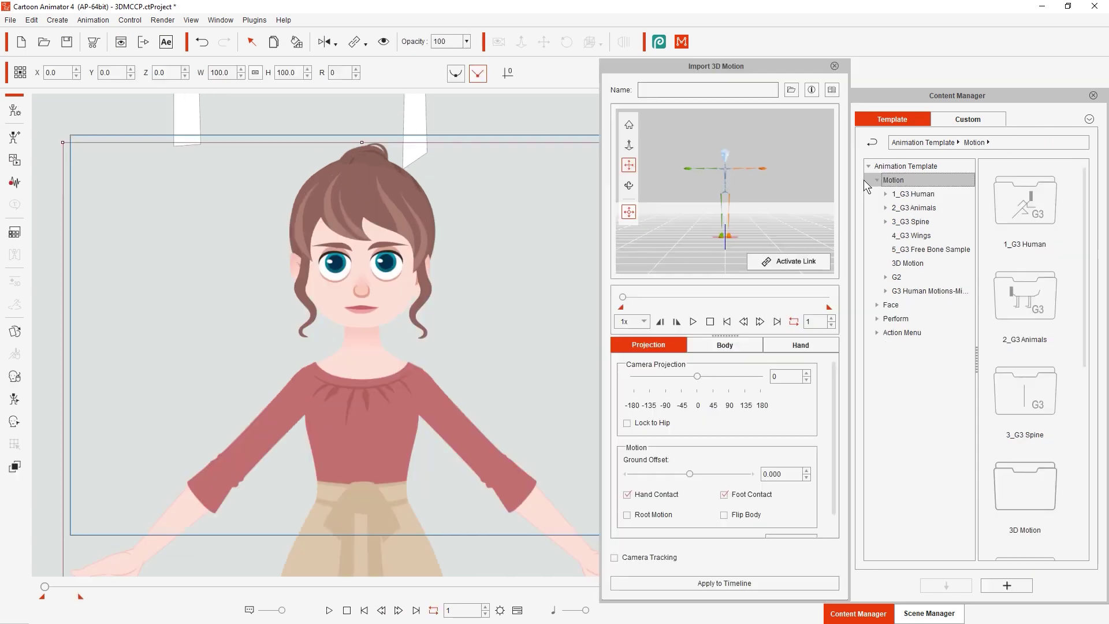
# Drag the Hand Pose 3D motion onto Martha and display its hand settings.
pyautogui.click(921, 263)
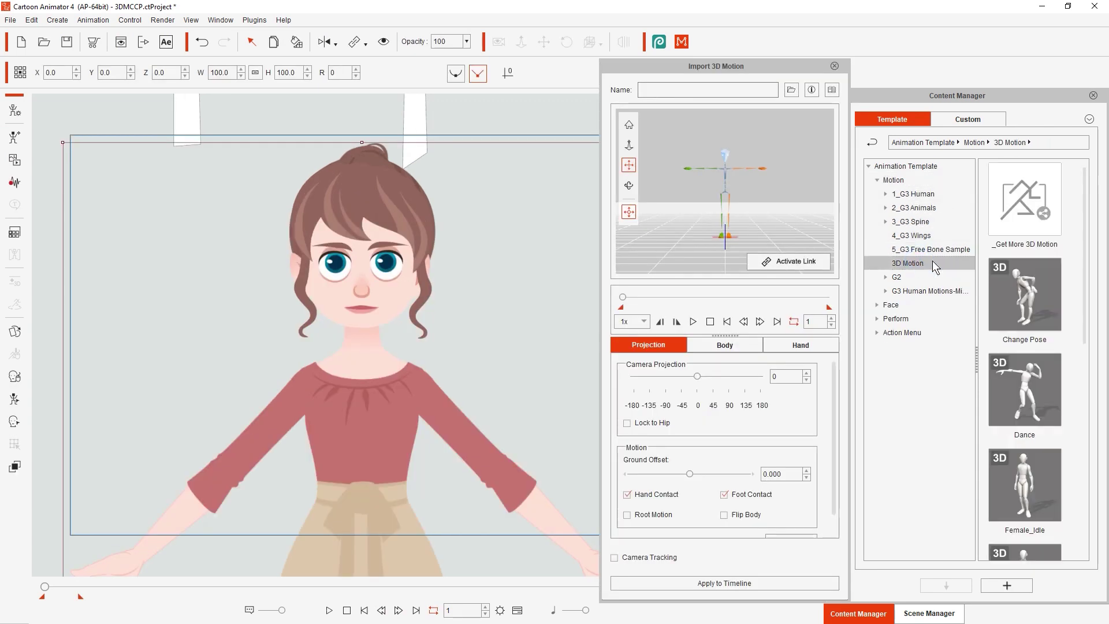
pyautogui.scroll(-3, 1081, 328)
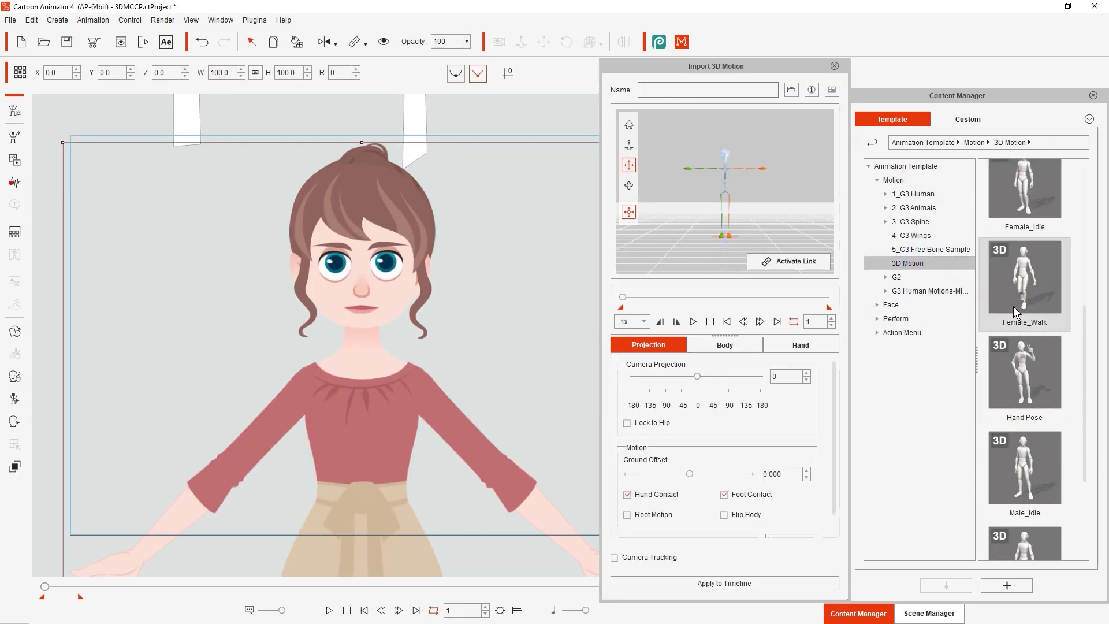
pyautogui.moveTo(1021, 382); pyautogui.dragTo(726, 186)
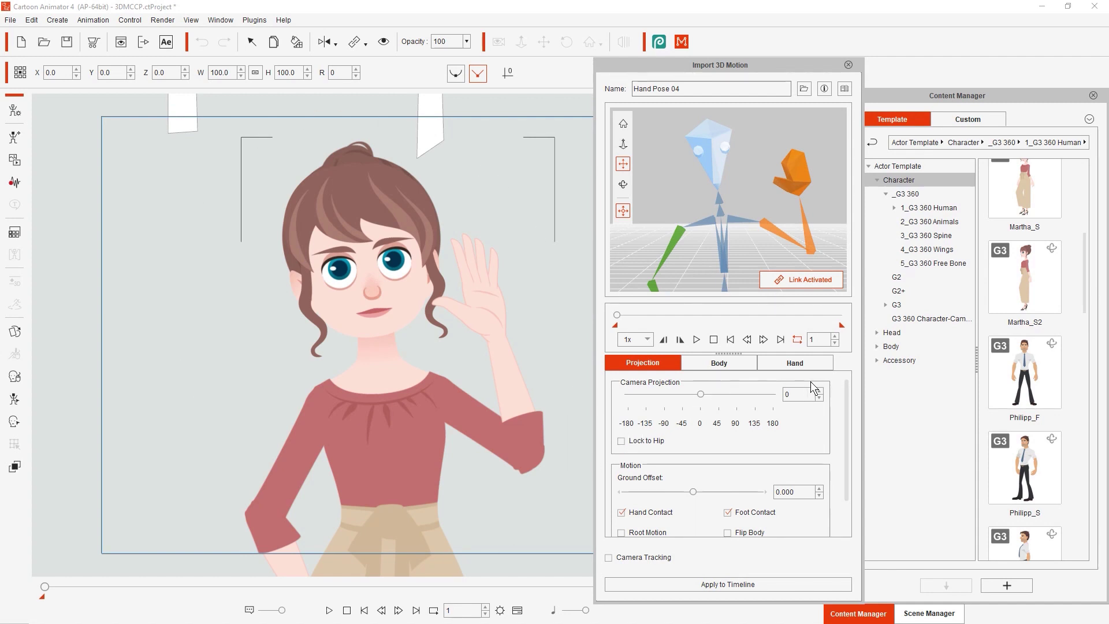
pyautogui.click(797, 365)
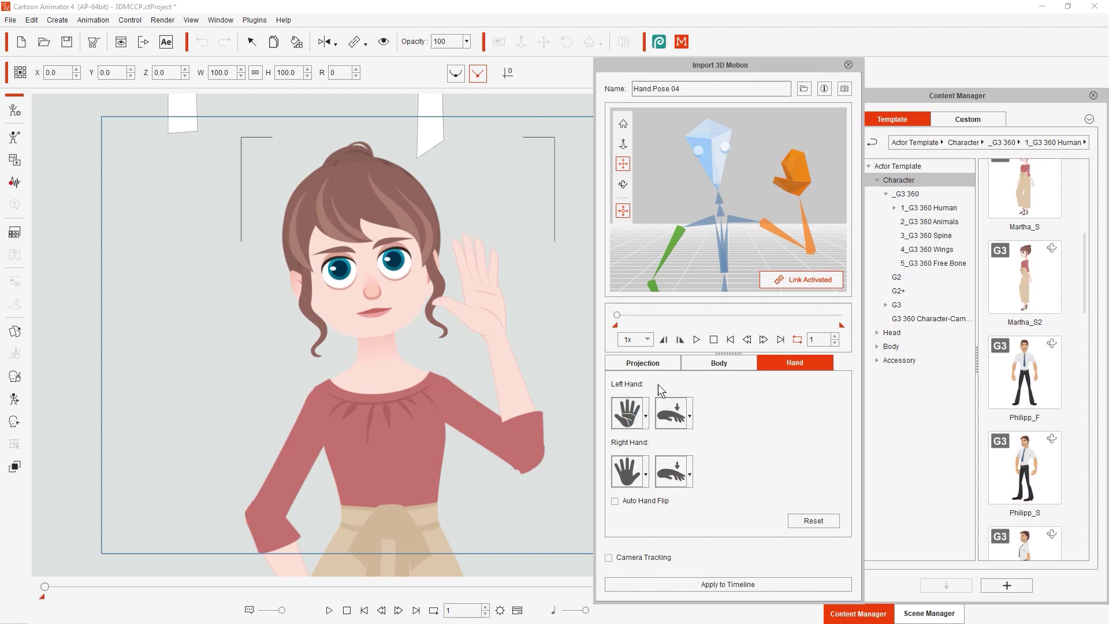
# Toggle the left hand between palm up and palm down, and try another gesture option.
pyautogui.click(674, 416)
pyautogui.click(673, 415)
pyautogui.click(631, 422)
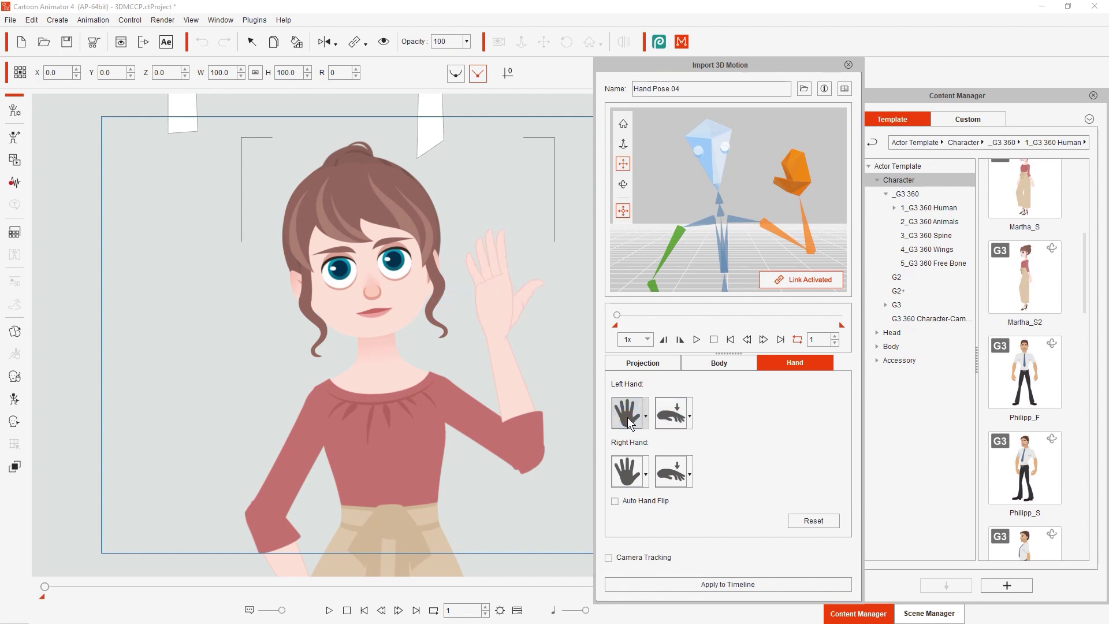
pyautogui.click(642, 416)
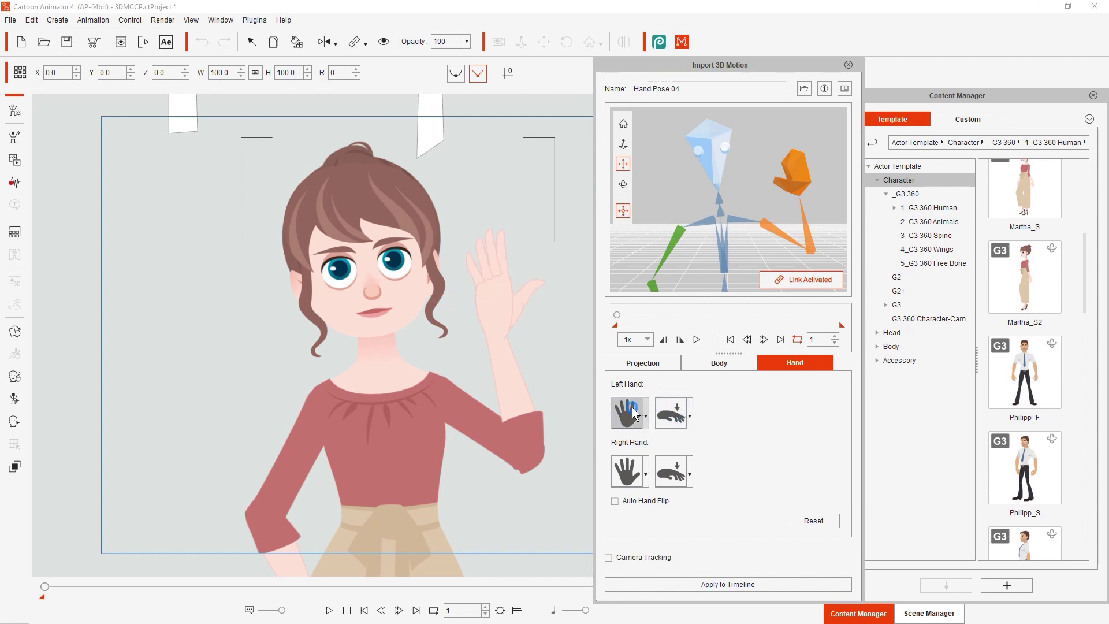
# Play the wave preview, stop it, and scrub to frame 83.
pyautogui.click(697, 340)
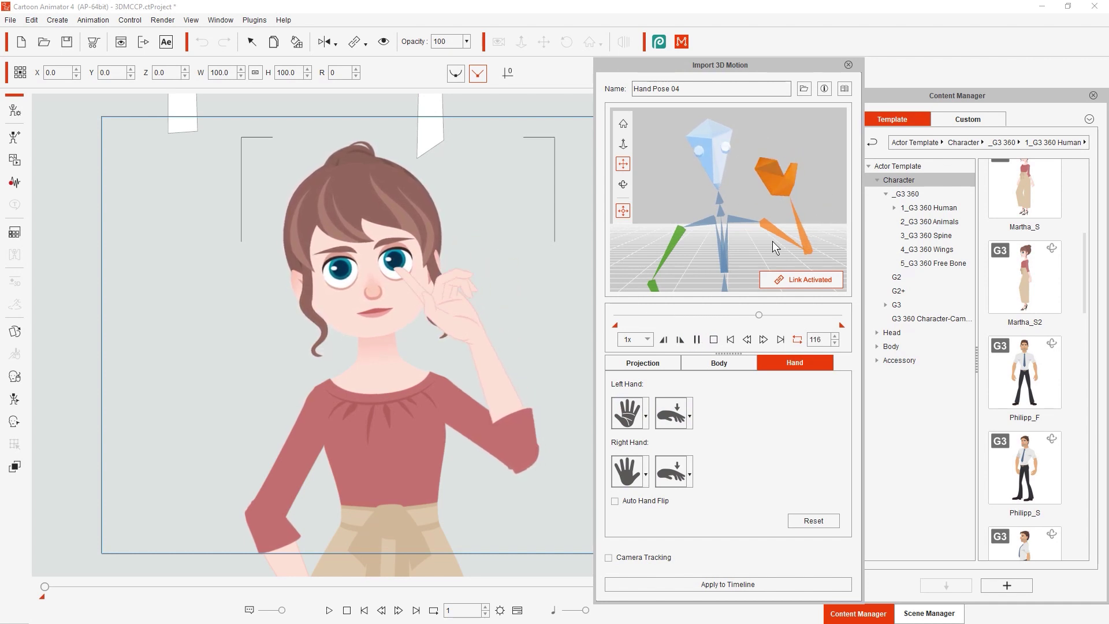
pyautogui.click(714, 338)
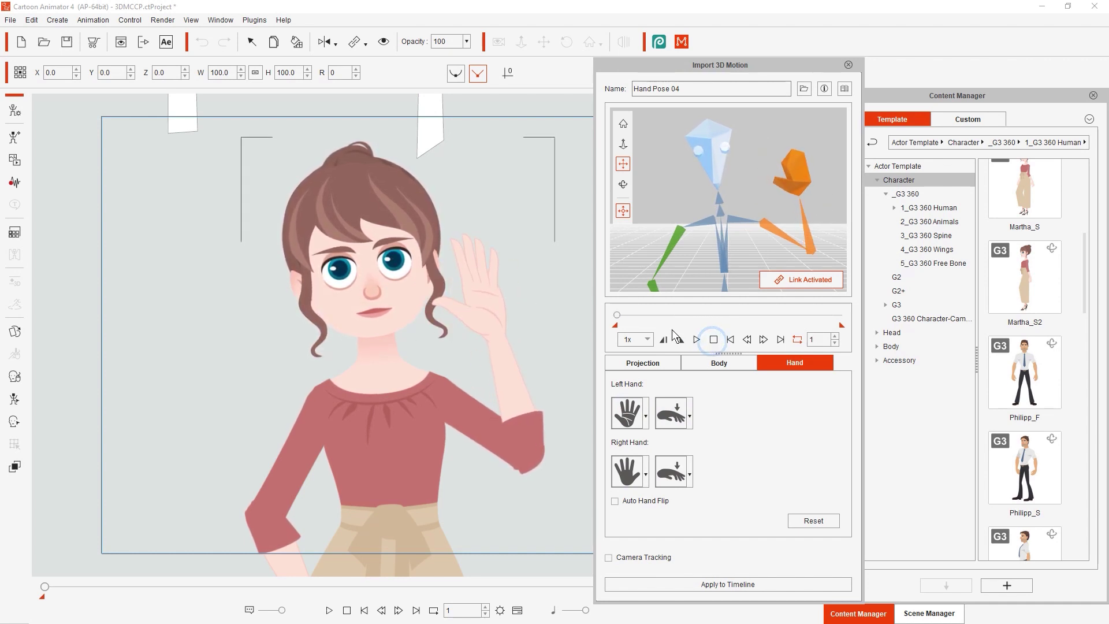
pyautogui.moveTo(617, 316); pyautogui.dragTo(719, 315)
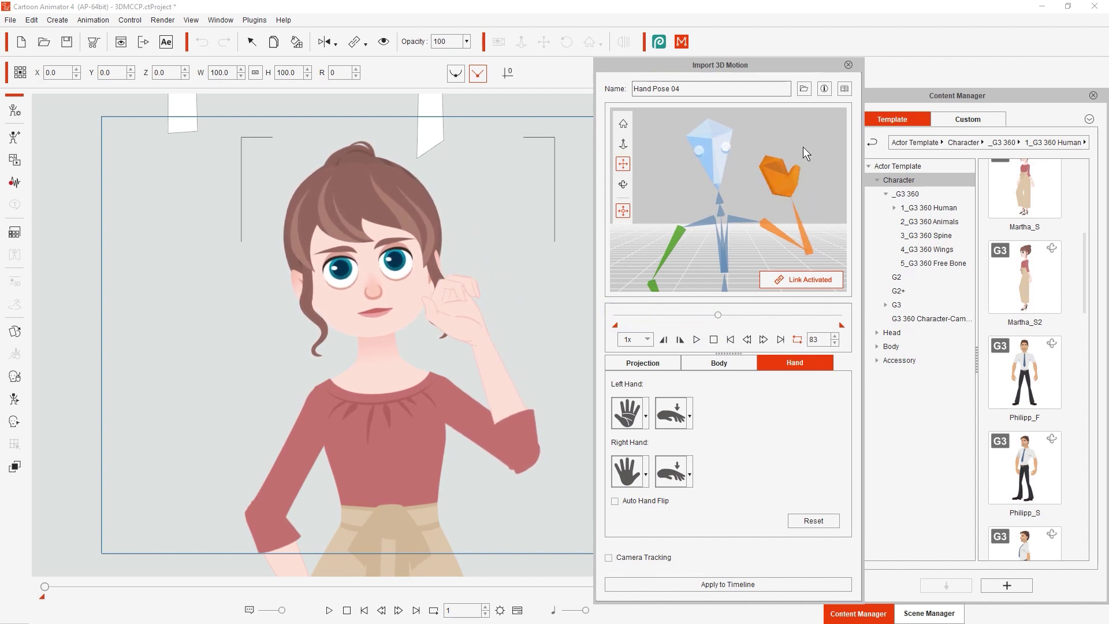
# Rewind to frame 1, enable Auto Hand Flip, and replay Martha's wave.
pyautogui.click(713, 339)
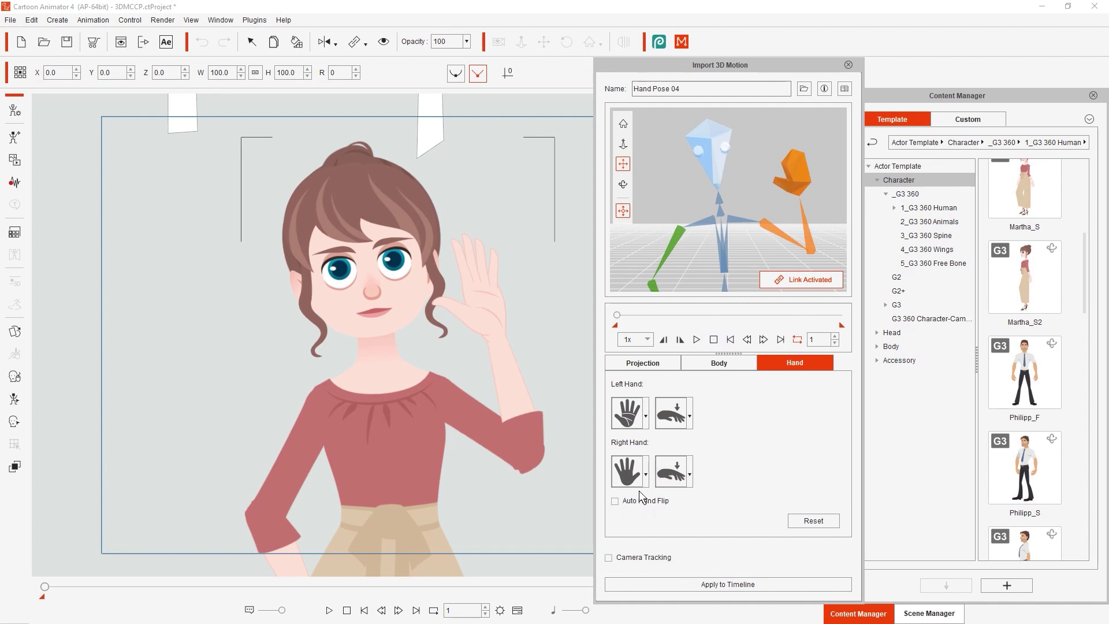
pyautogui.click(614, 502)
pyautogui.click(697, 340)
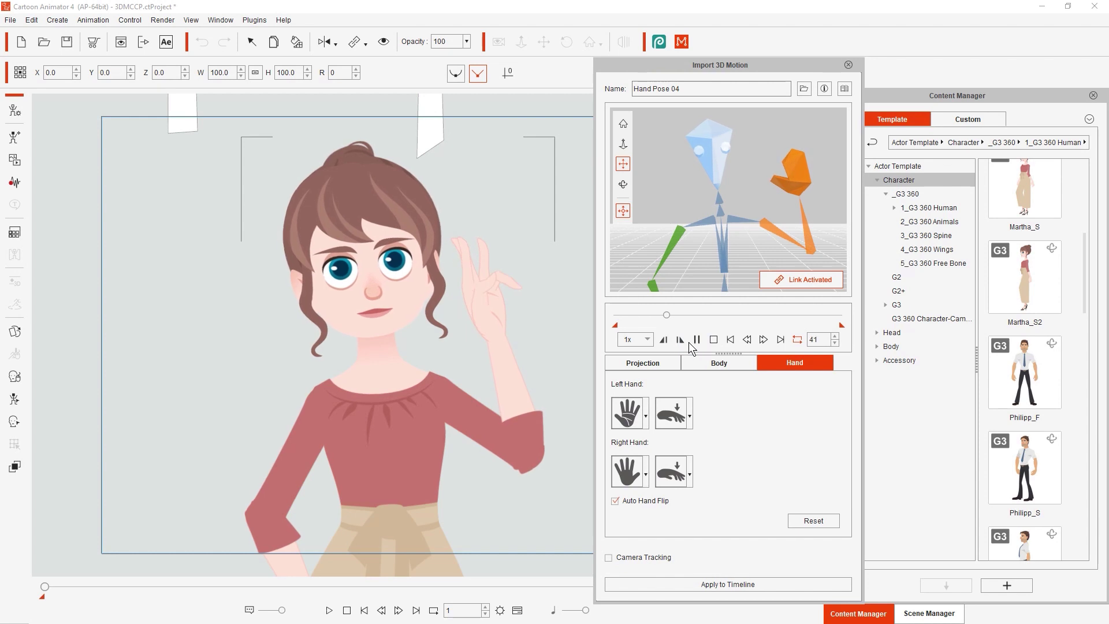